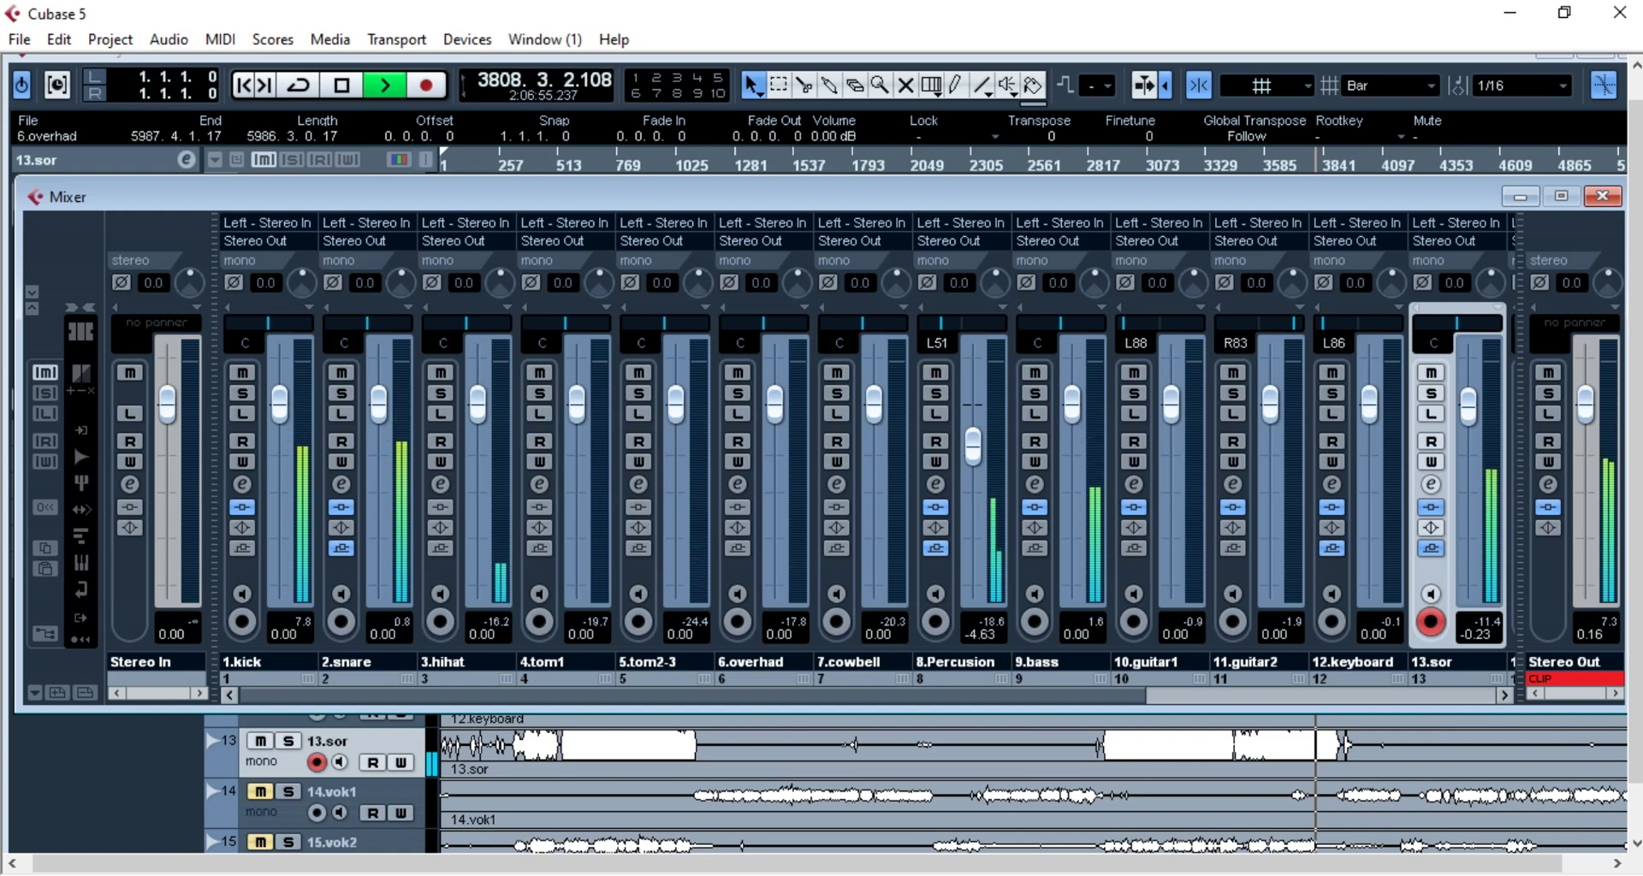
- Compare the playing mix with the 15.vok2 channel muted and unmuted
left_click(1320, 695)
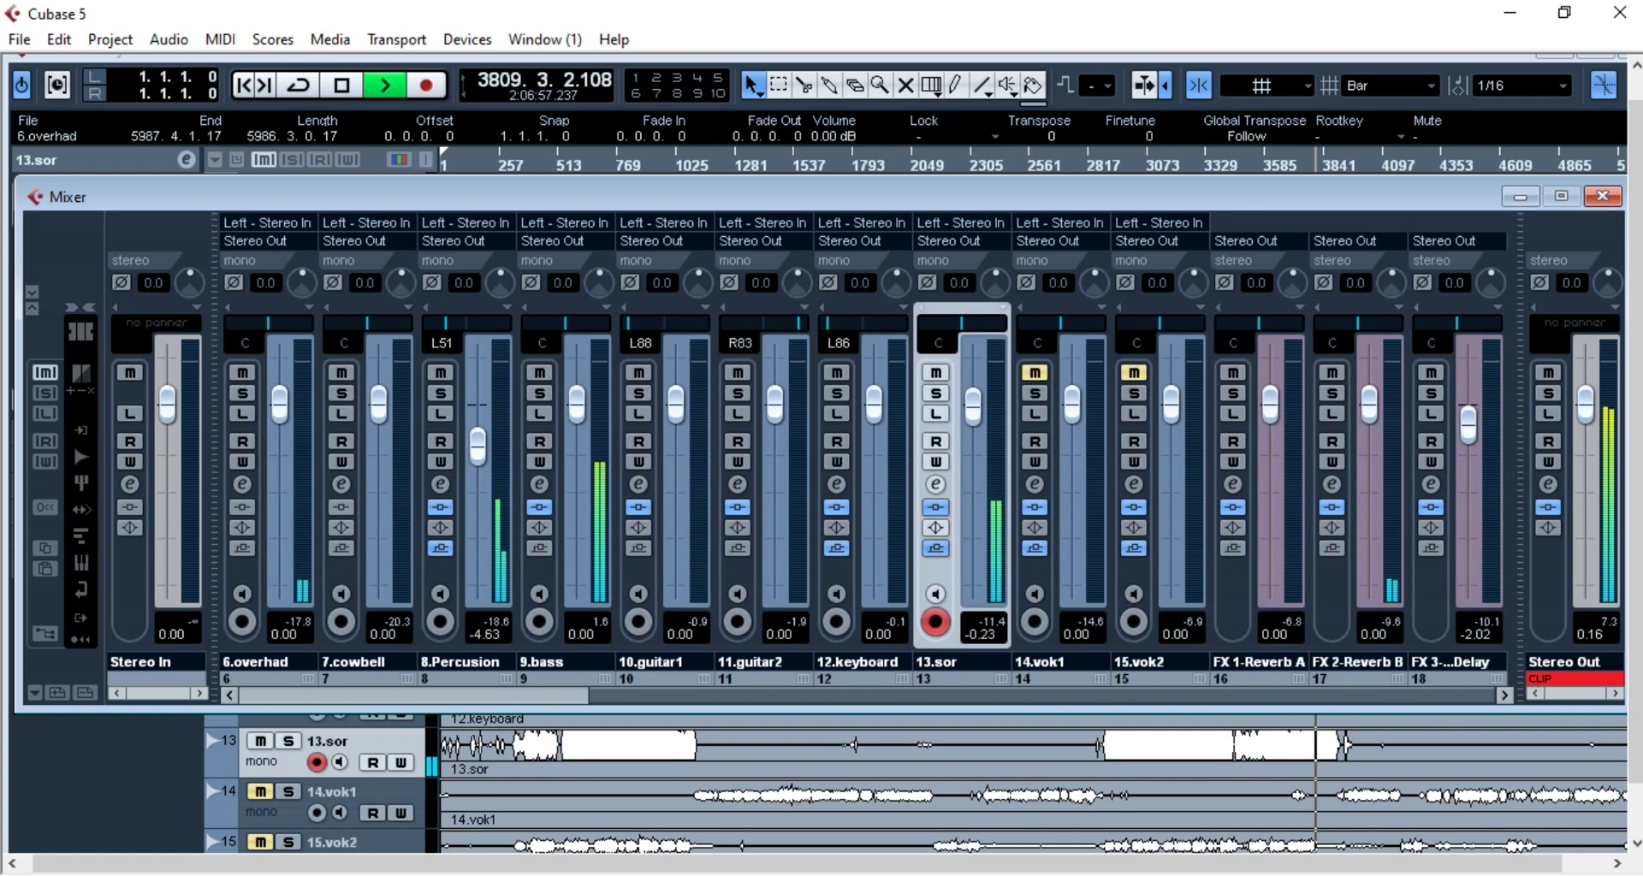
left_click(1134, 373)
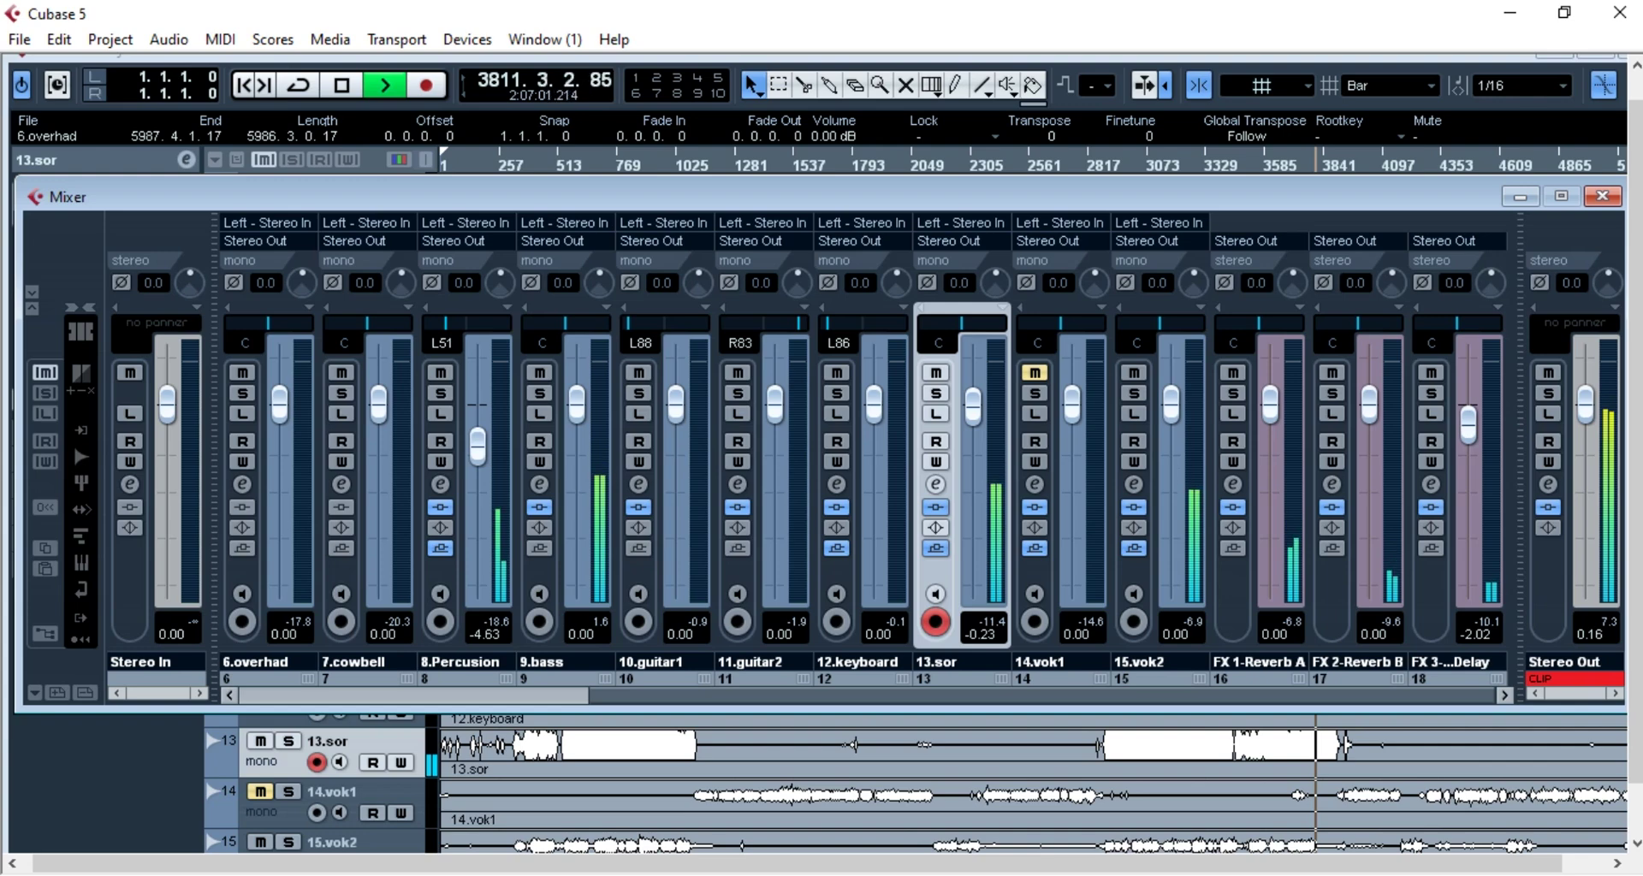
double_click(1134, 484)
left_click(1392, 159)
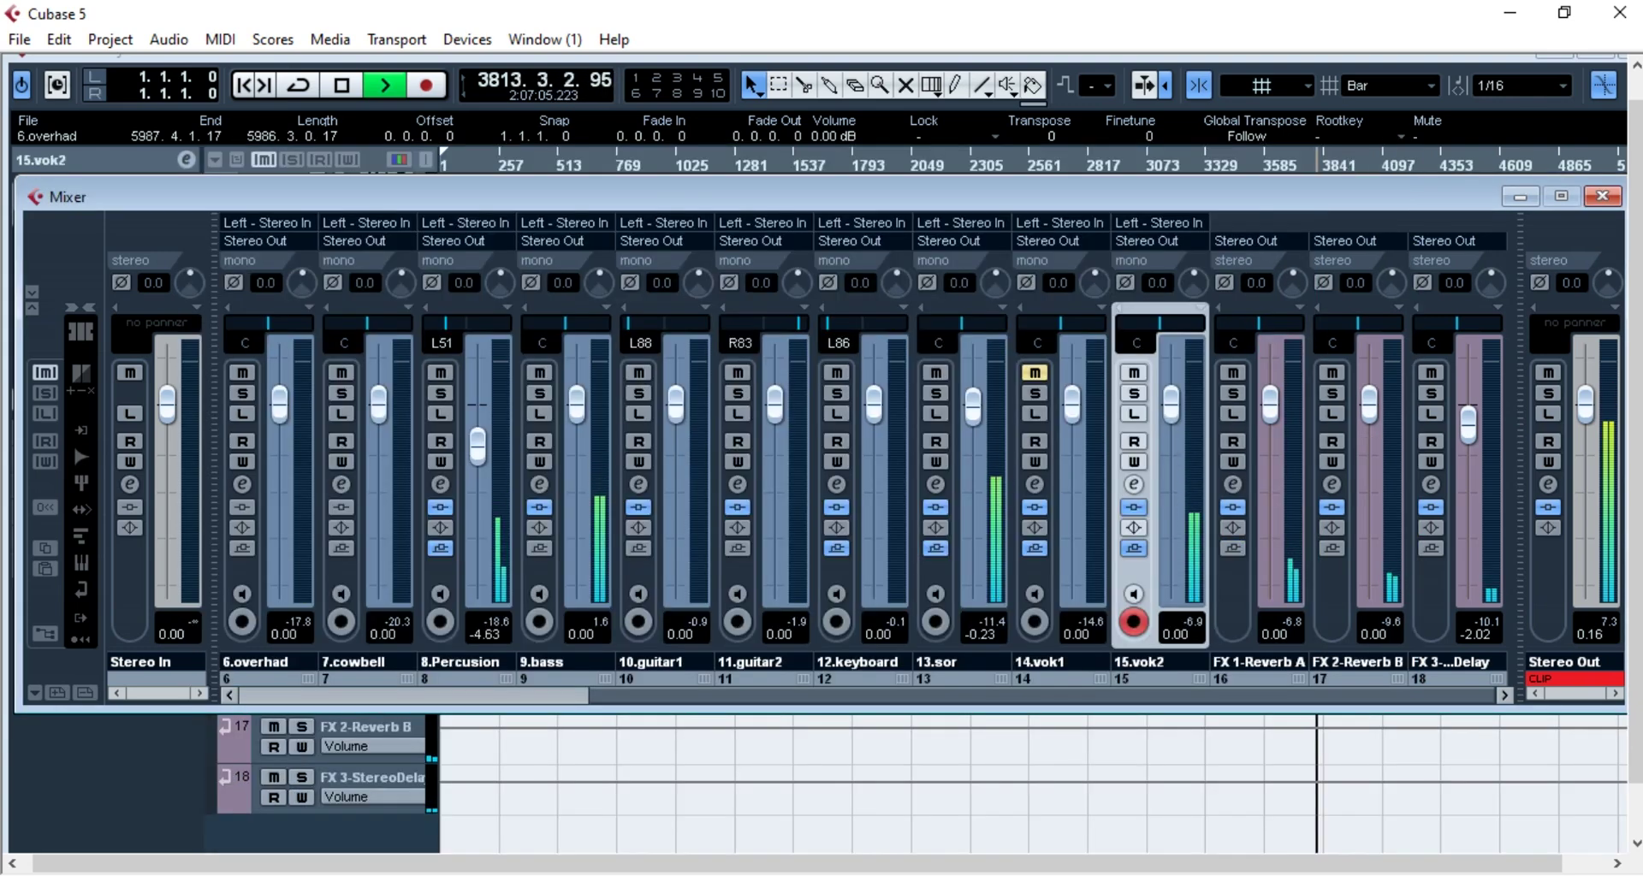
left_click(1134, 373)
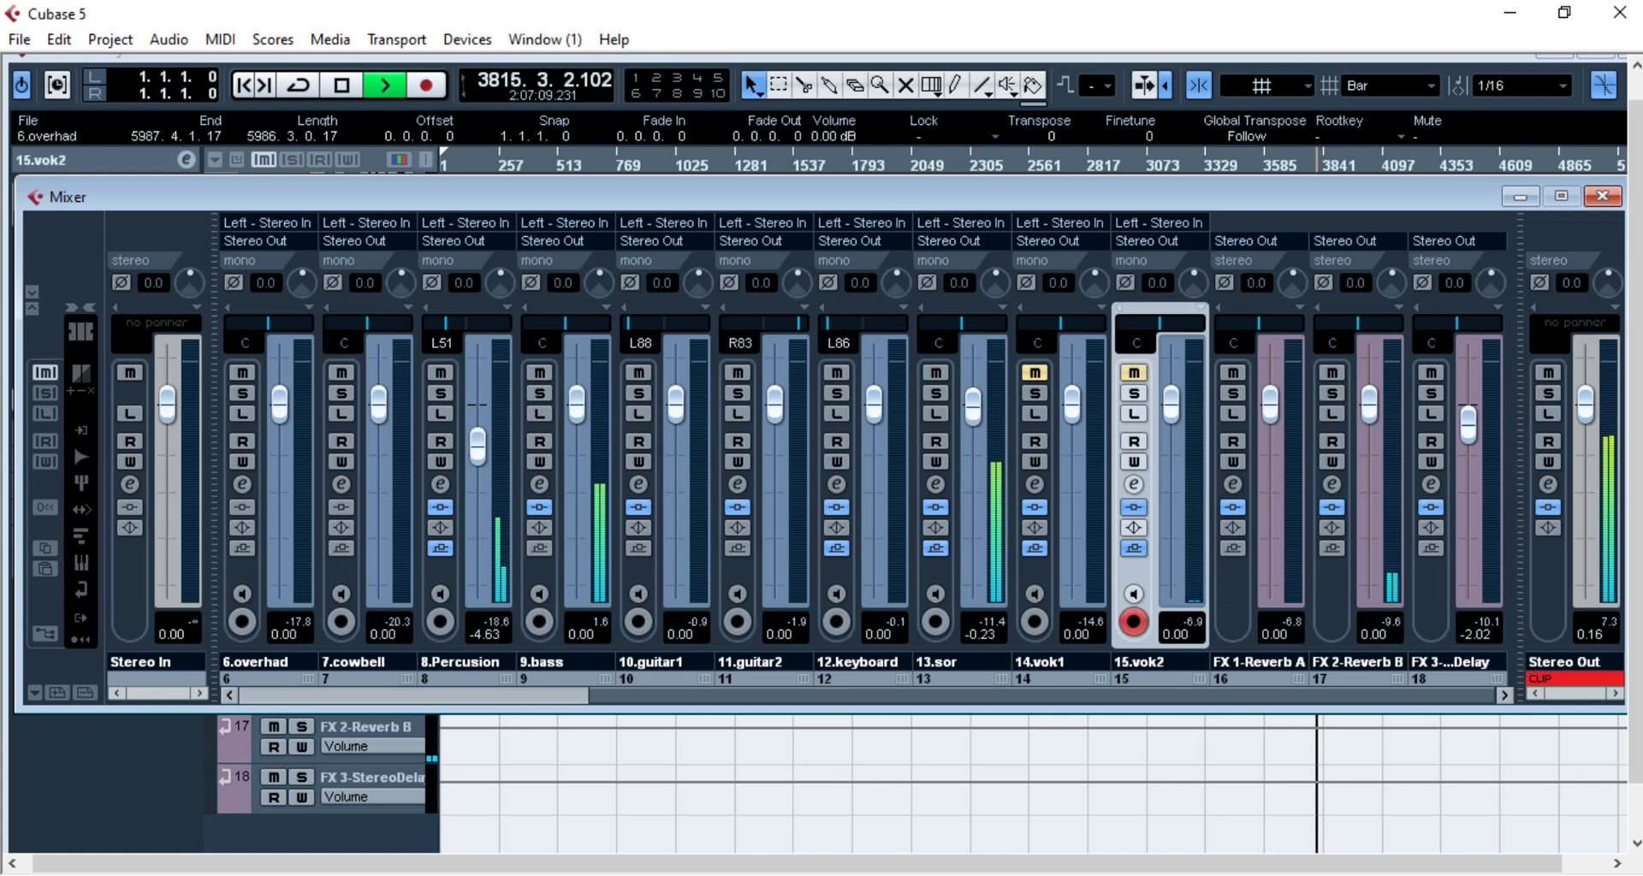
left_click(1134, 373)
- Set the Gate threshold on the 15.vok2 channel to -15.5 and mute the channel
left_click(1134, 484)
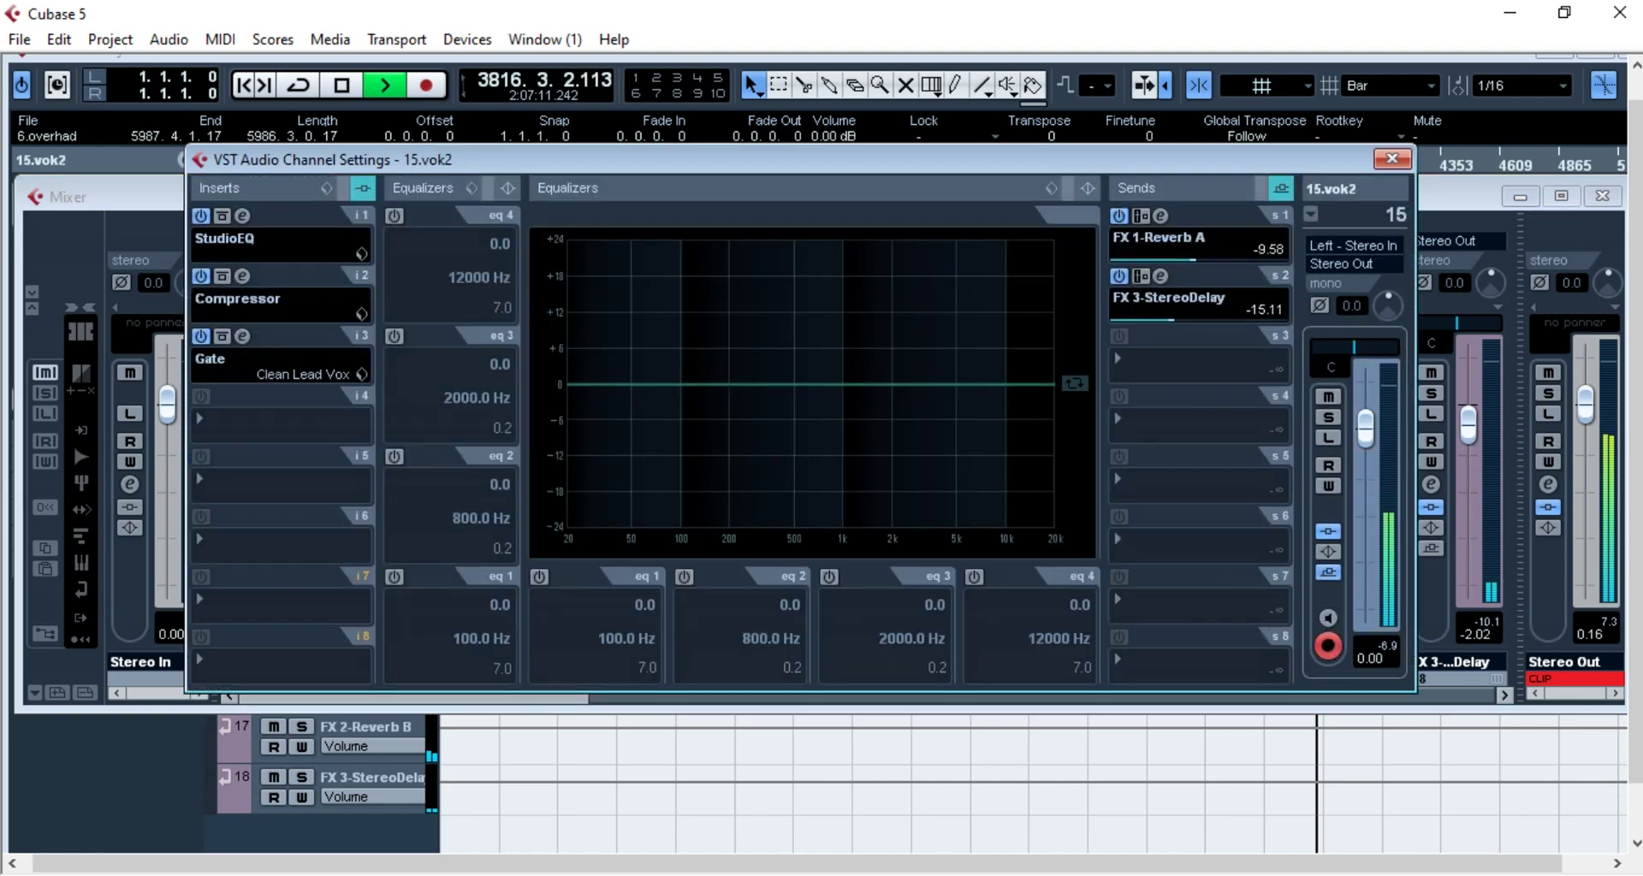
left_click(243, 336)
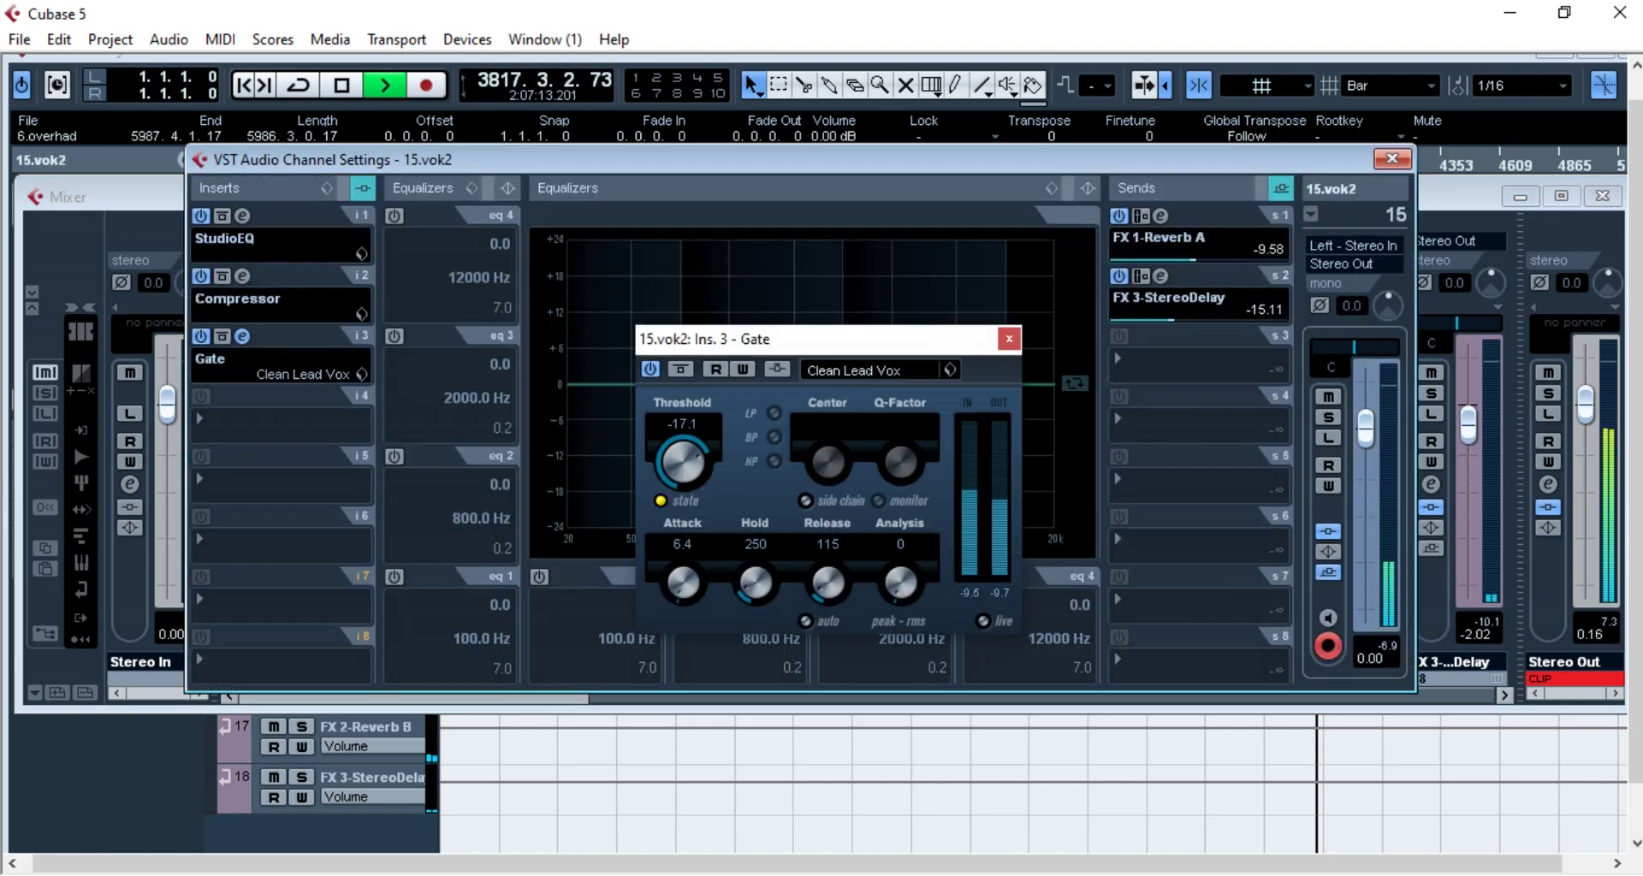
left_click_drag(684, 462, 684, 459)
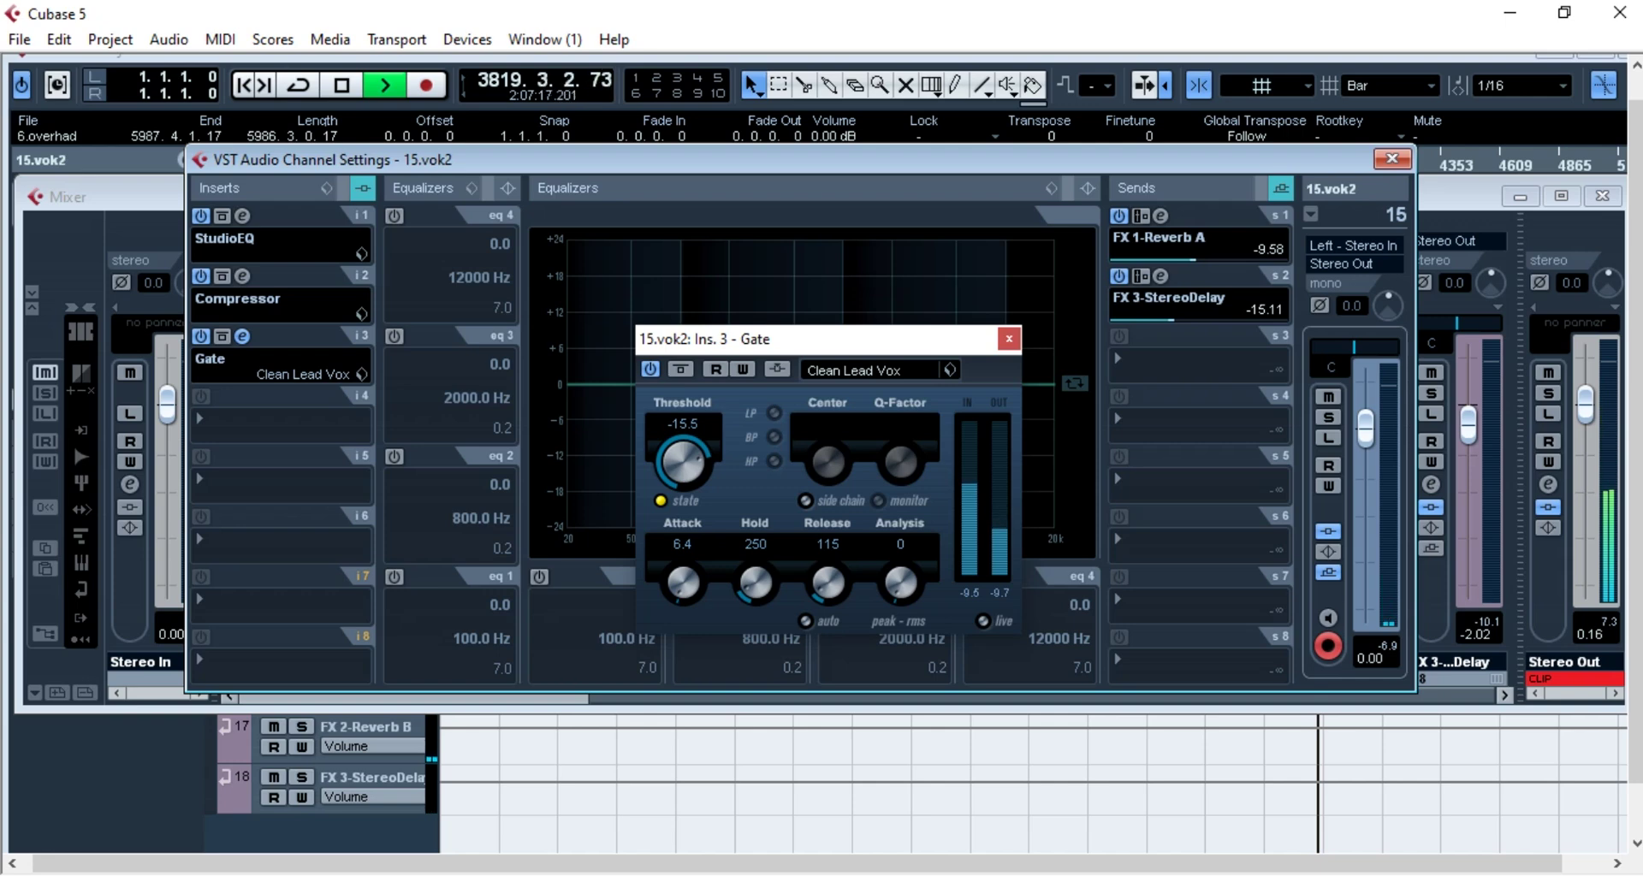
left_click(1009, 339)
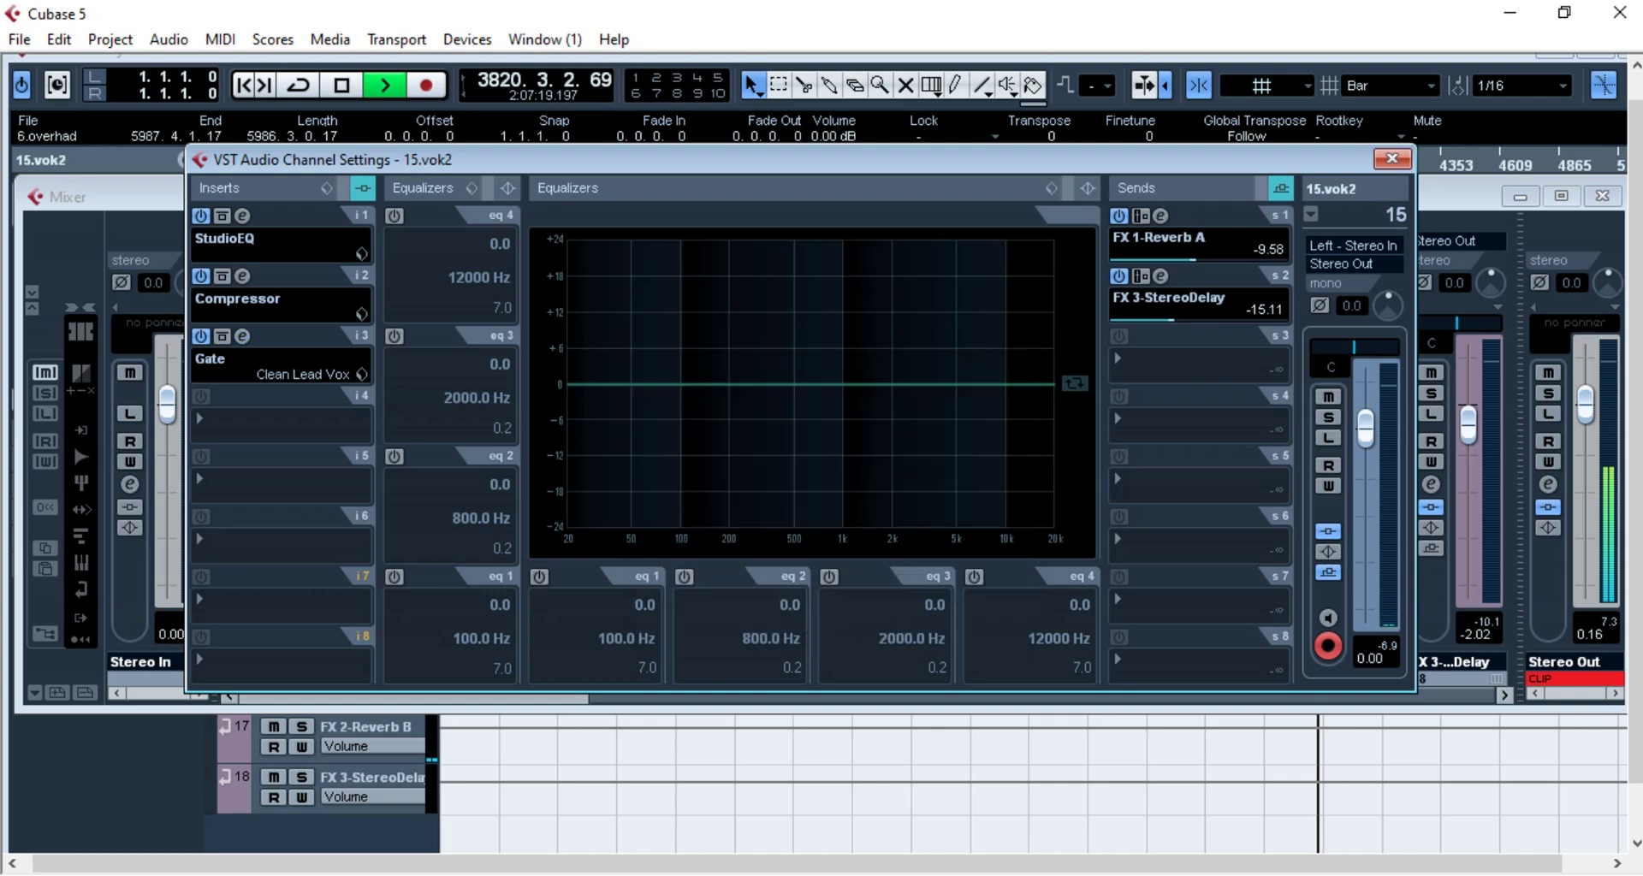
left_click(1328, 397)
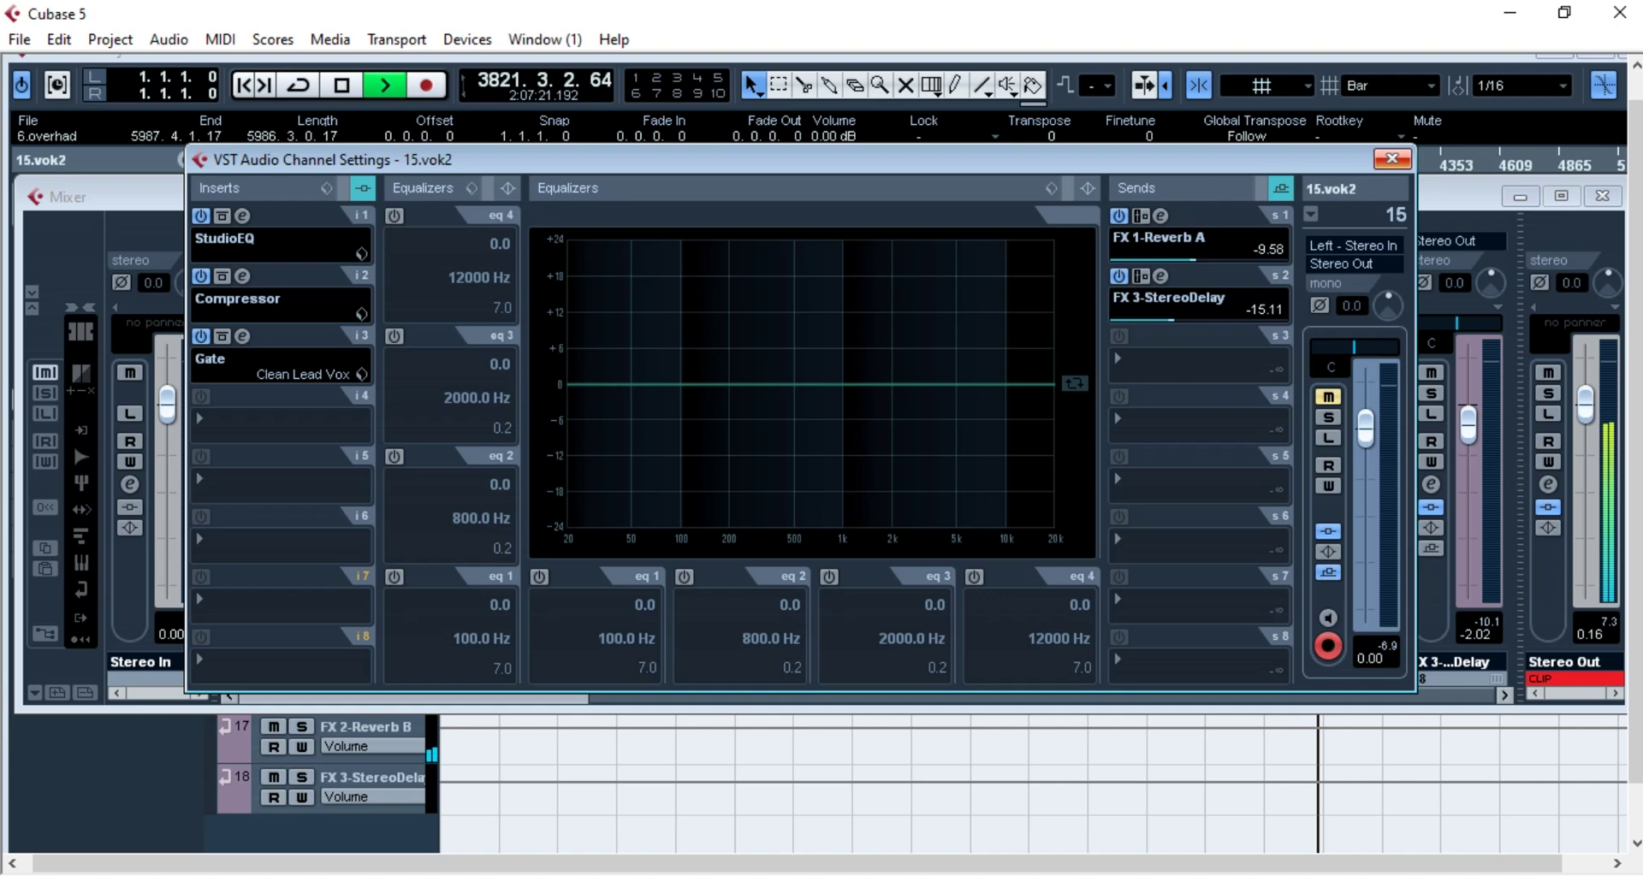
left_click(1393, 159)
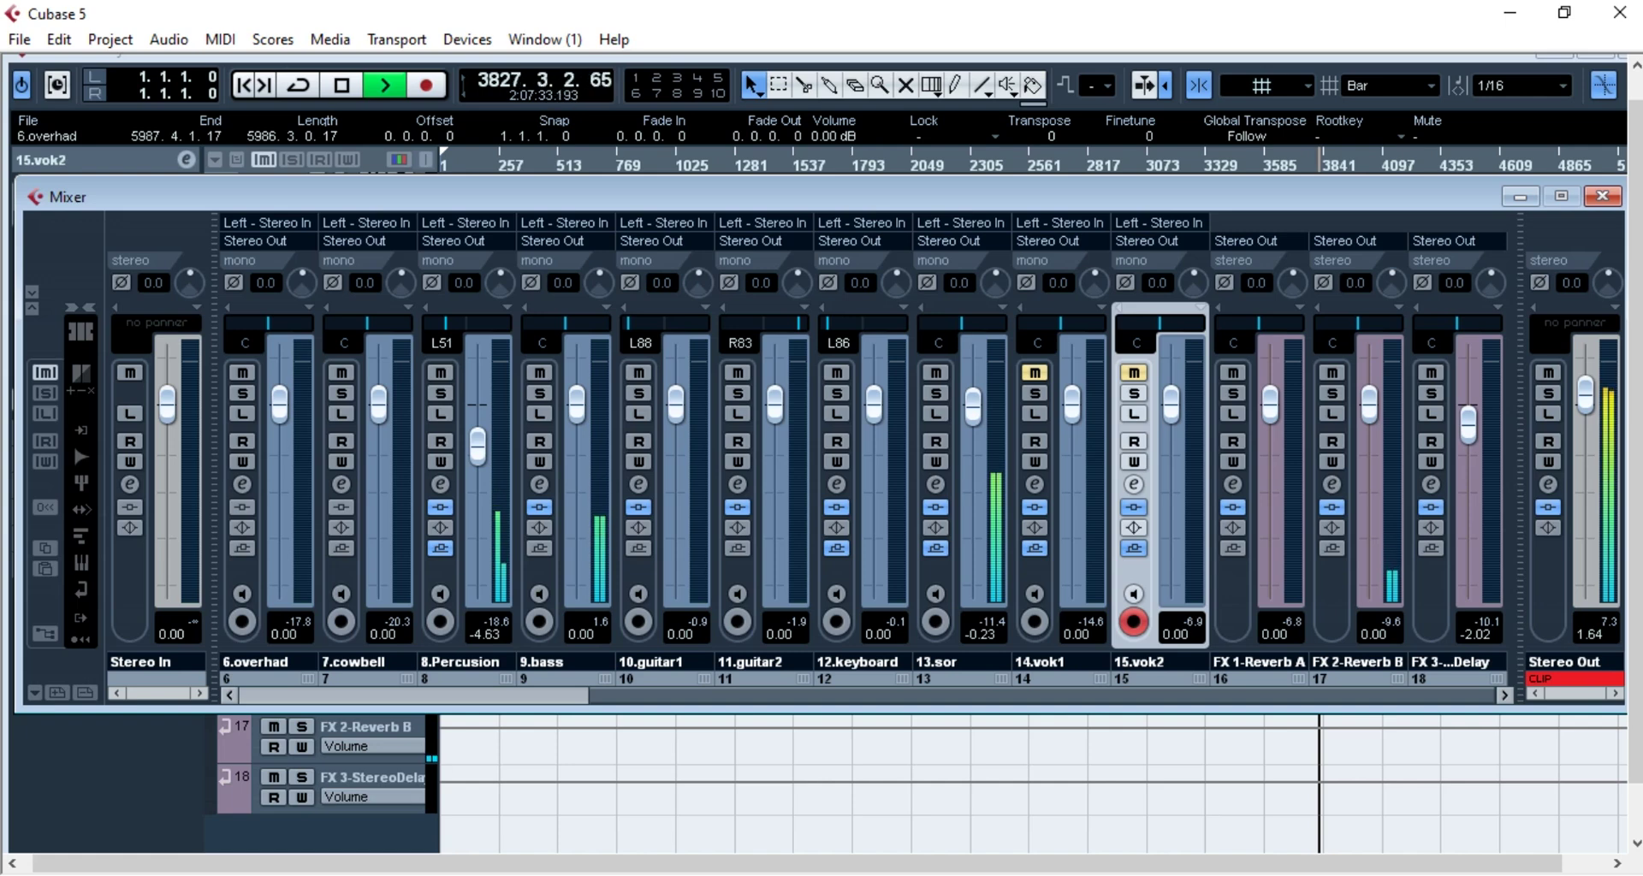
- Insert a StudioEQ in the first insert slot of the 3.hihat channel
scroll(868, 449, "left", 3)
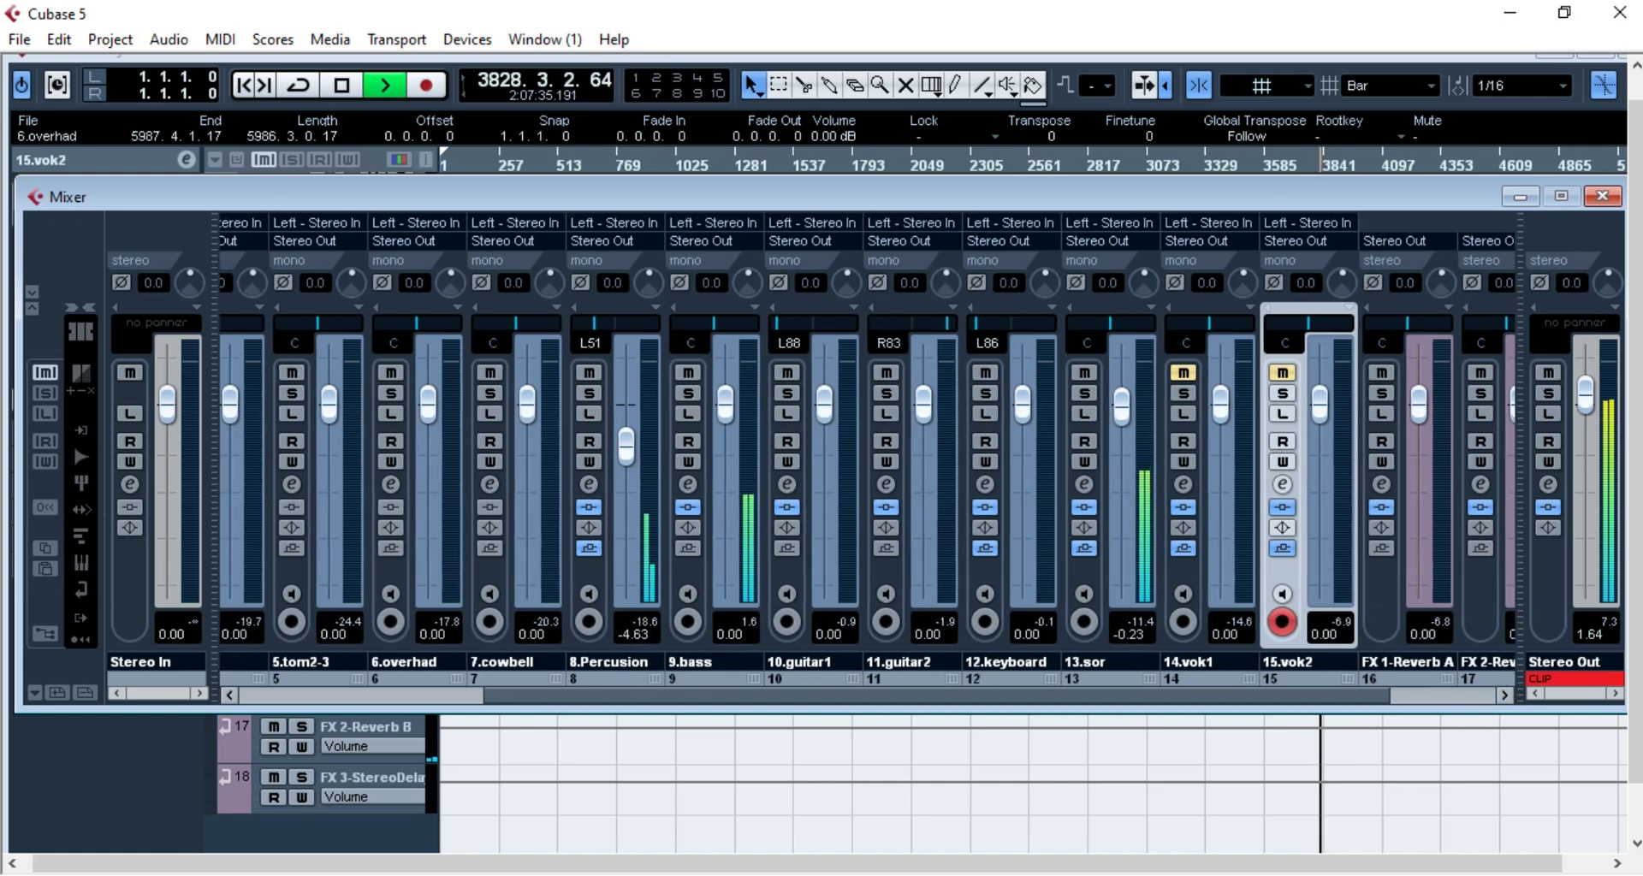
left_click(489, 508)
left_click(390, 507)
scroll(868, 450, "left", 5)
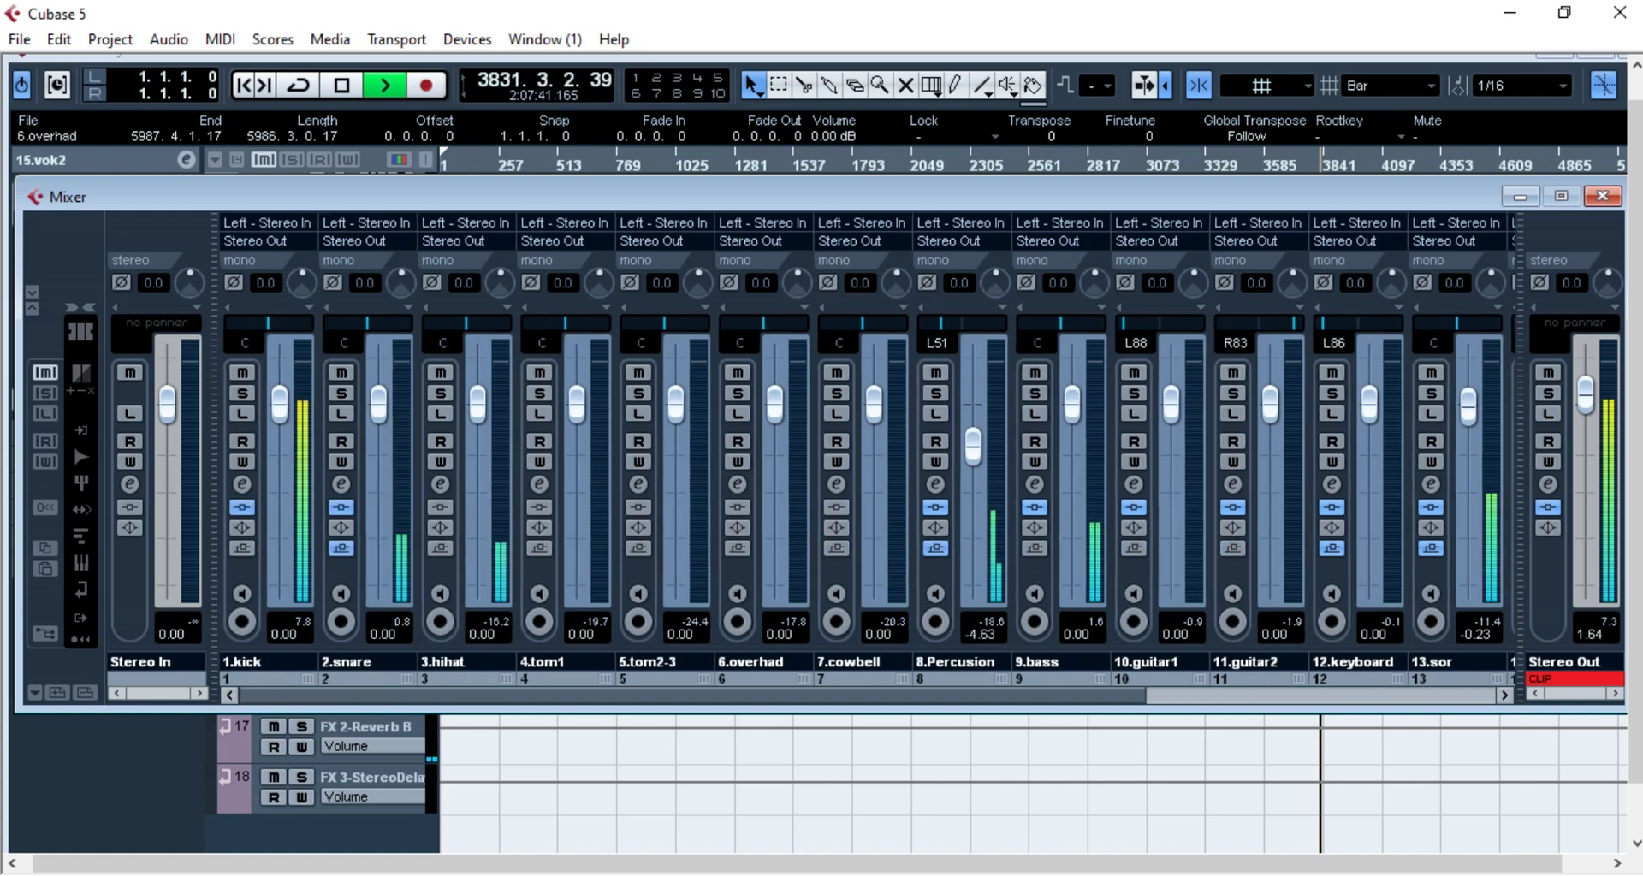
left_click(440, 484)
left_click(256, 239)
mouse_move(317, 343)
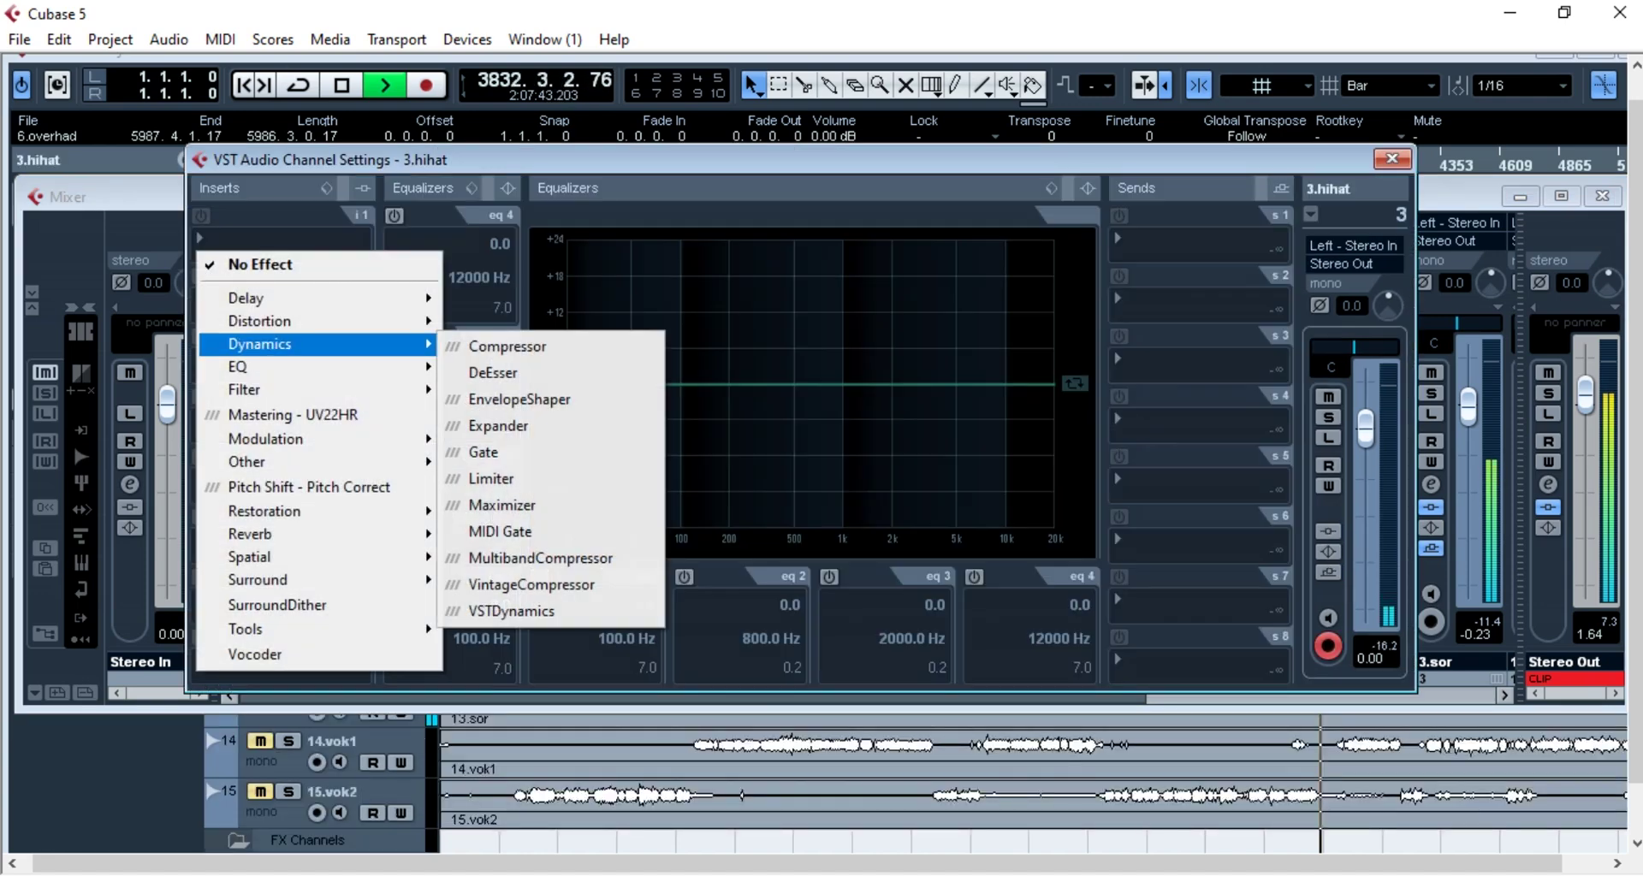
mouse_move(238, 367)
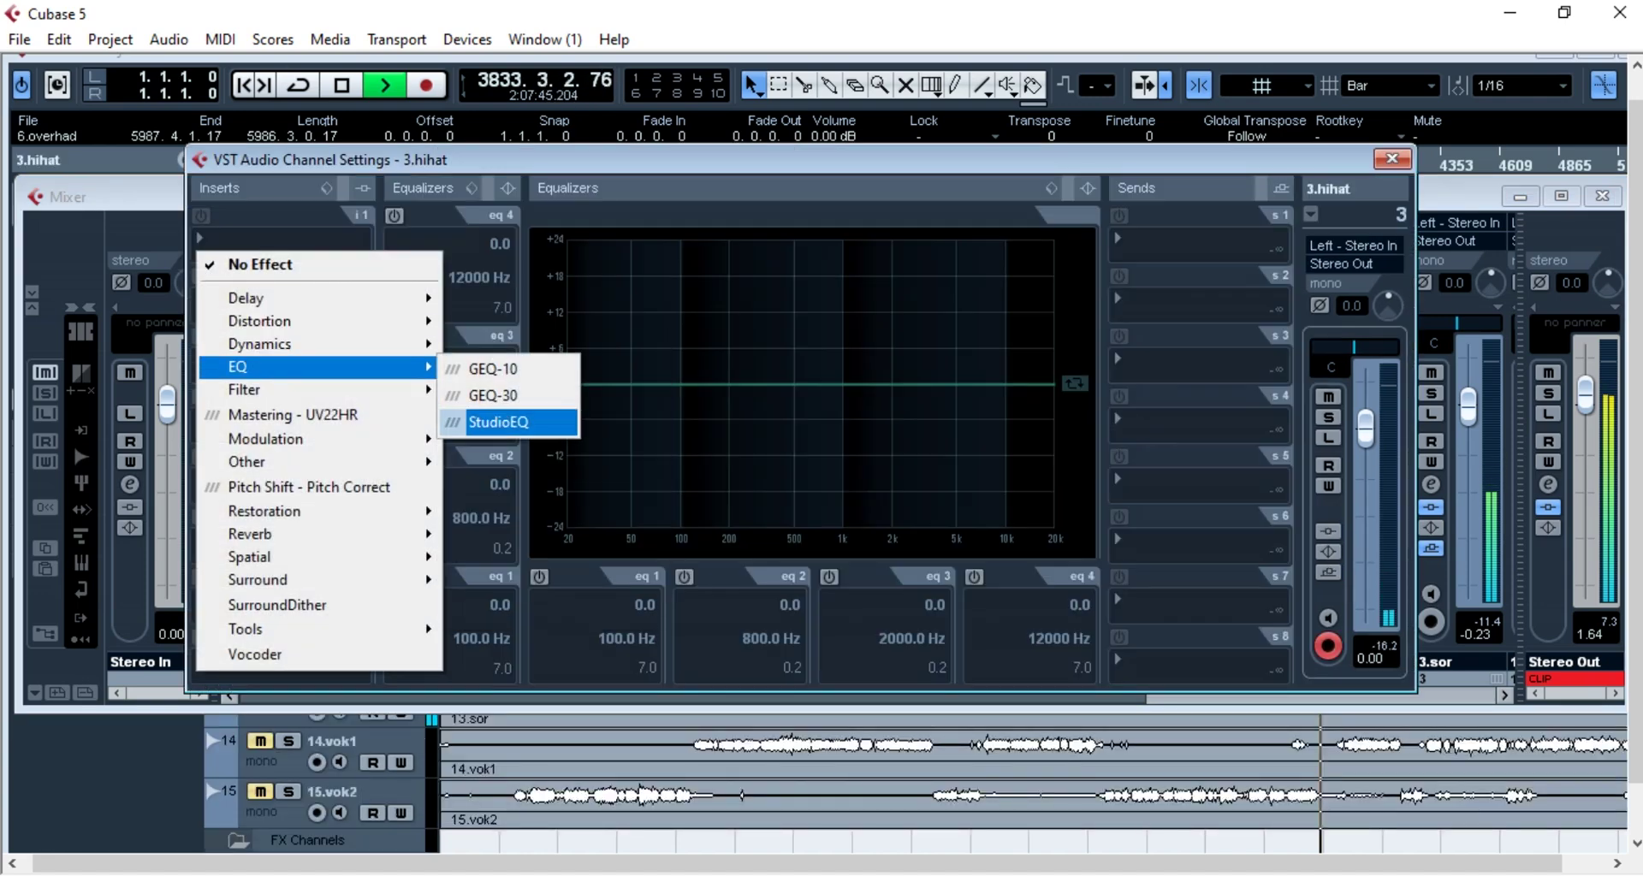
left_click(497, 420)
- Enable bands 4 and 1 of the hi-hat's StudioEQ and make band 1 a Cut filter at about 4518 Hz
left_click(162, 370)
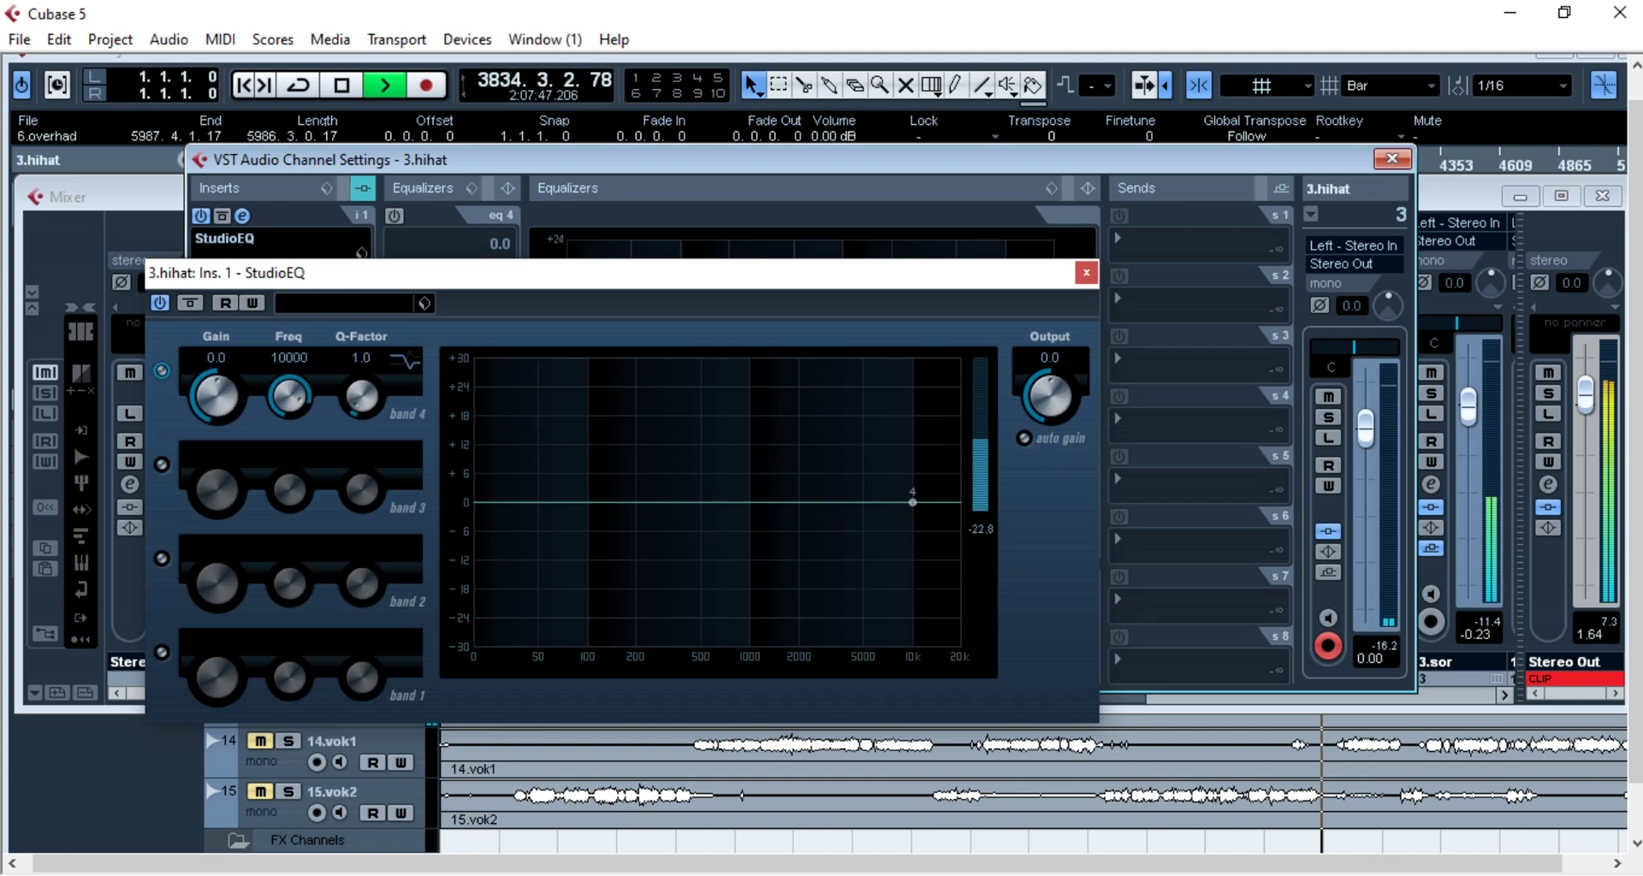
left_click(161, 652)
left_click(406, 643)
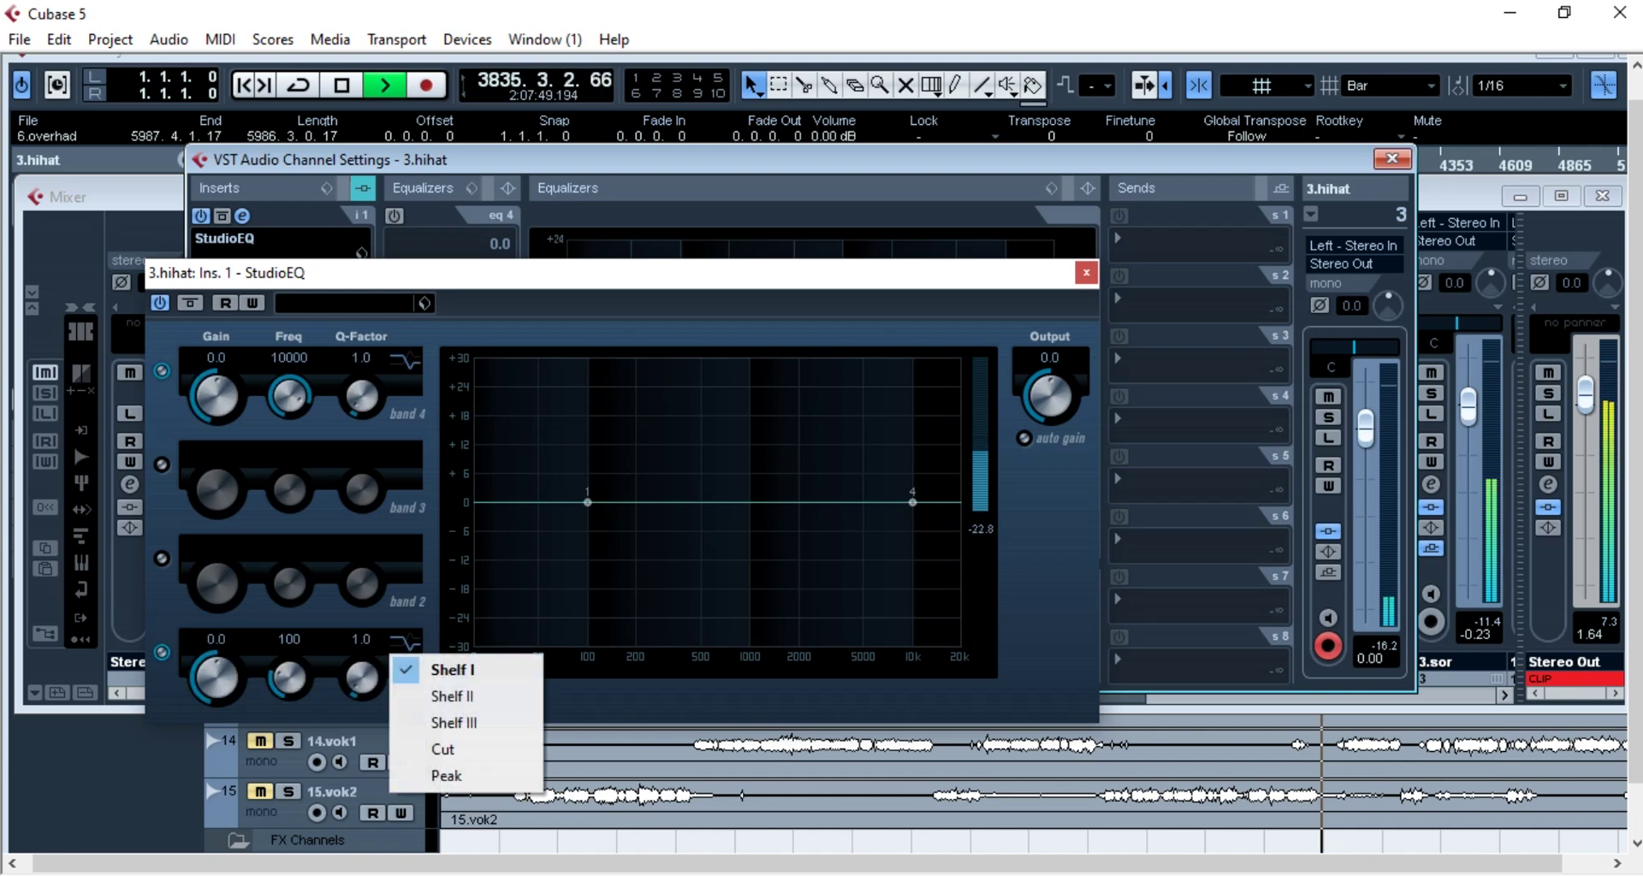
left_click(454, 748)
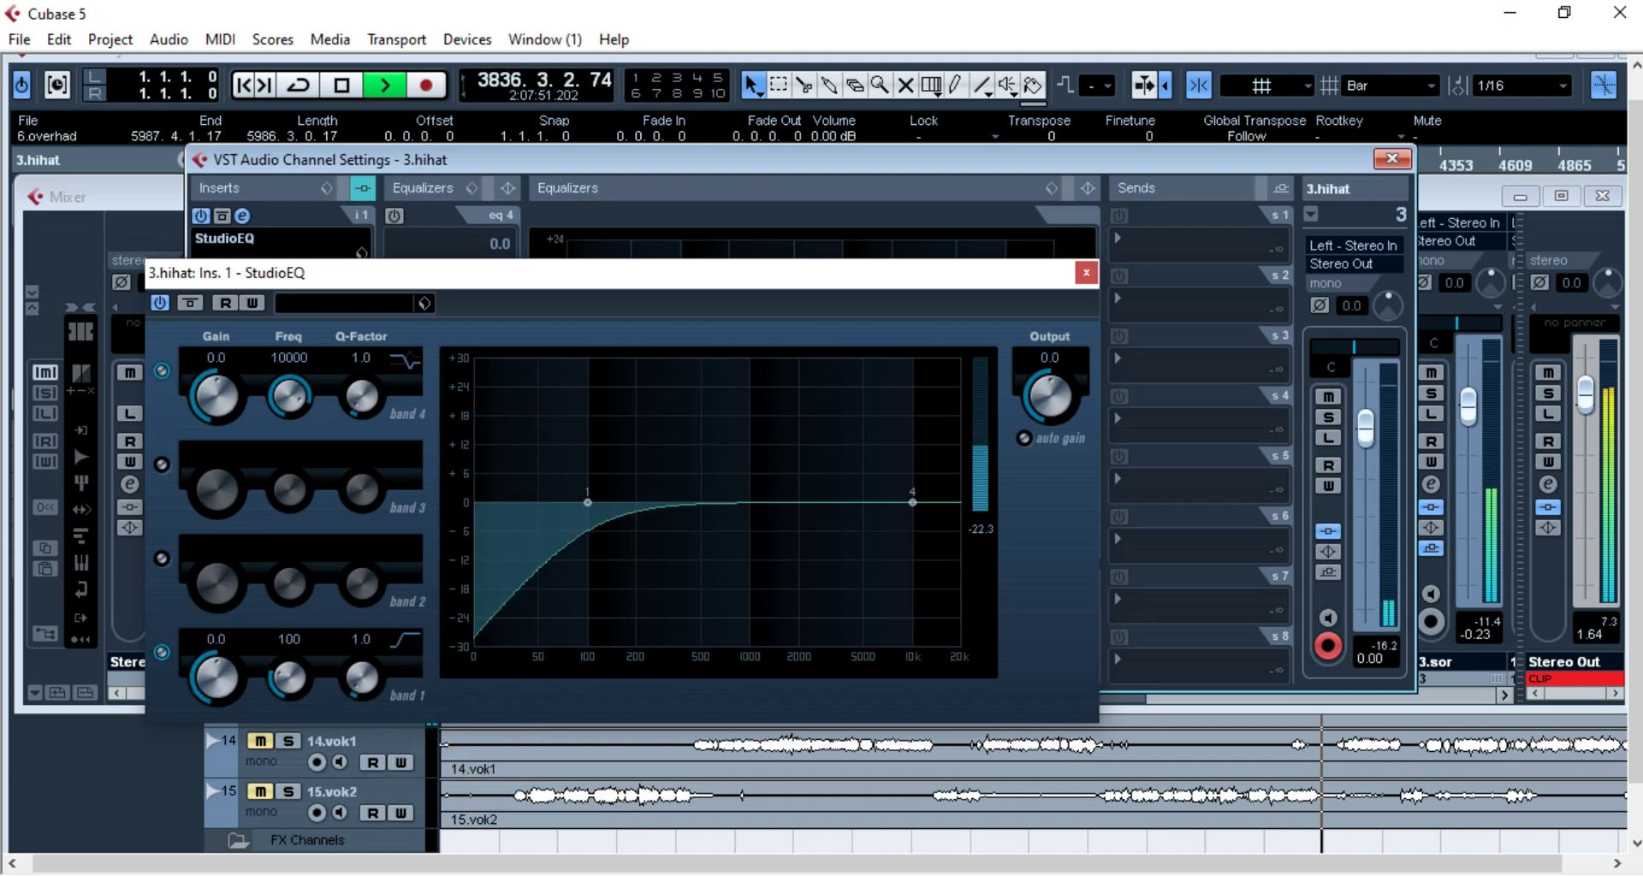
left_click_drag(587, 502, 856, 508)
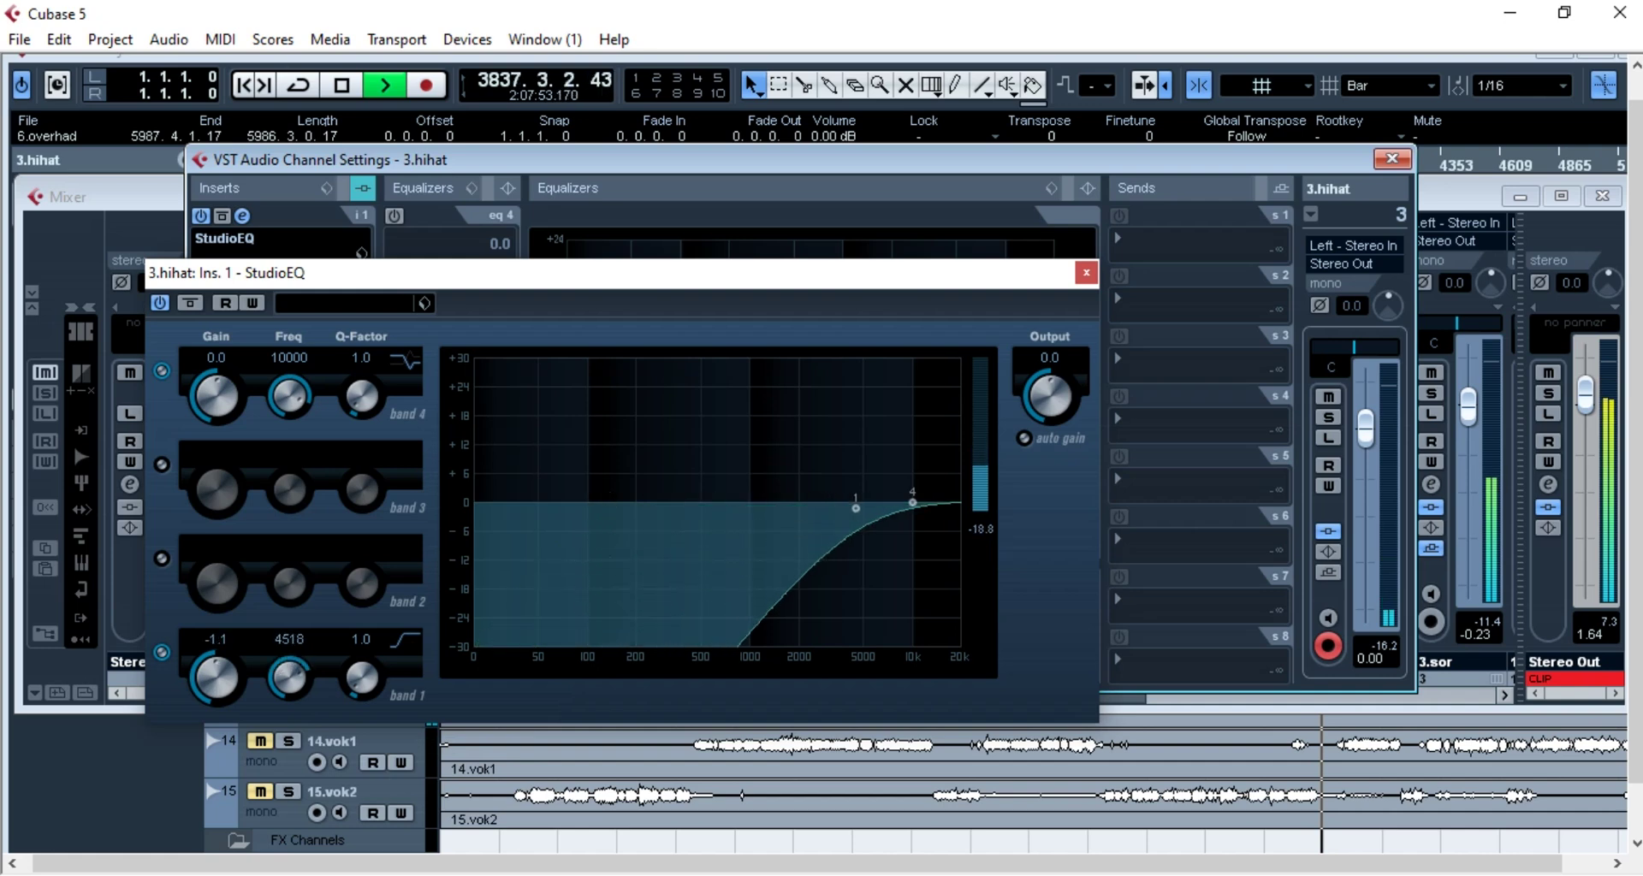
- Make band 4 a Peak filter boosting about 11.9 dB at 12181 Hz and move the band 1 cut to about 5548 Hz
left_click(405, 360)
left_click(443, 467)
left_click(406, 361)
left_click(446, 494)
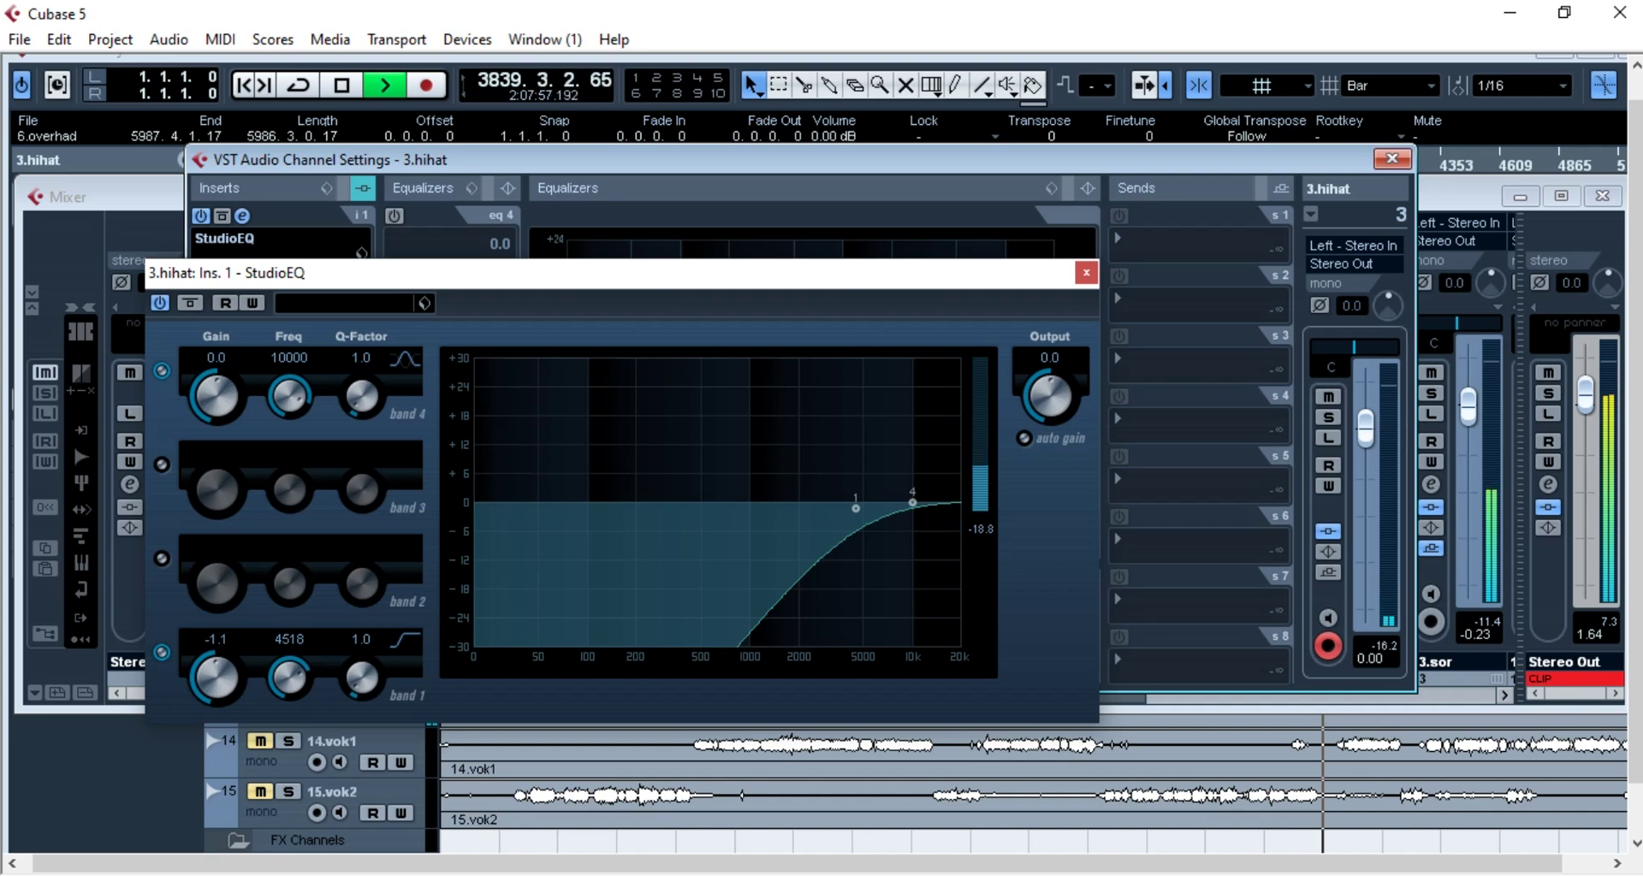
left_click_drag(912, 503, 927, 444)
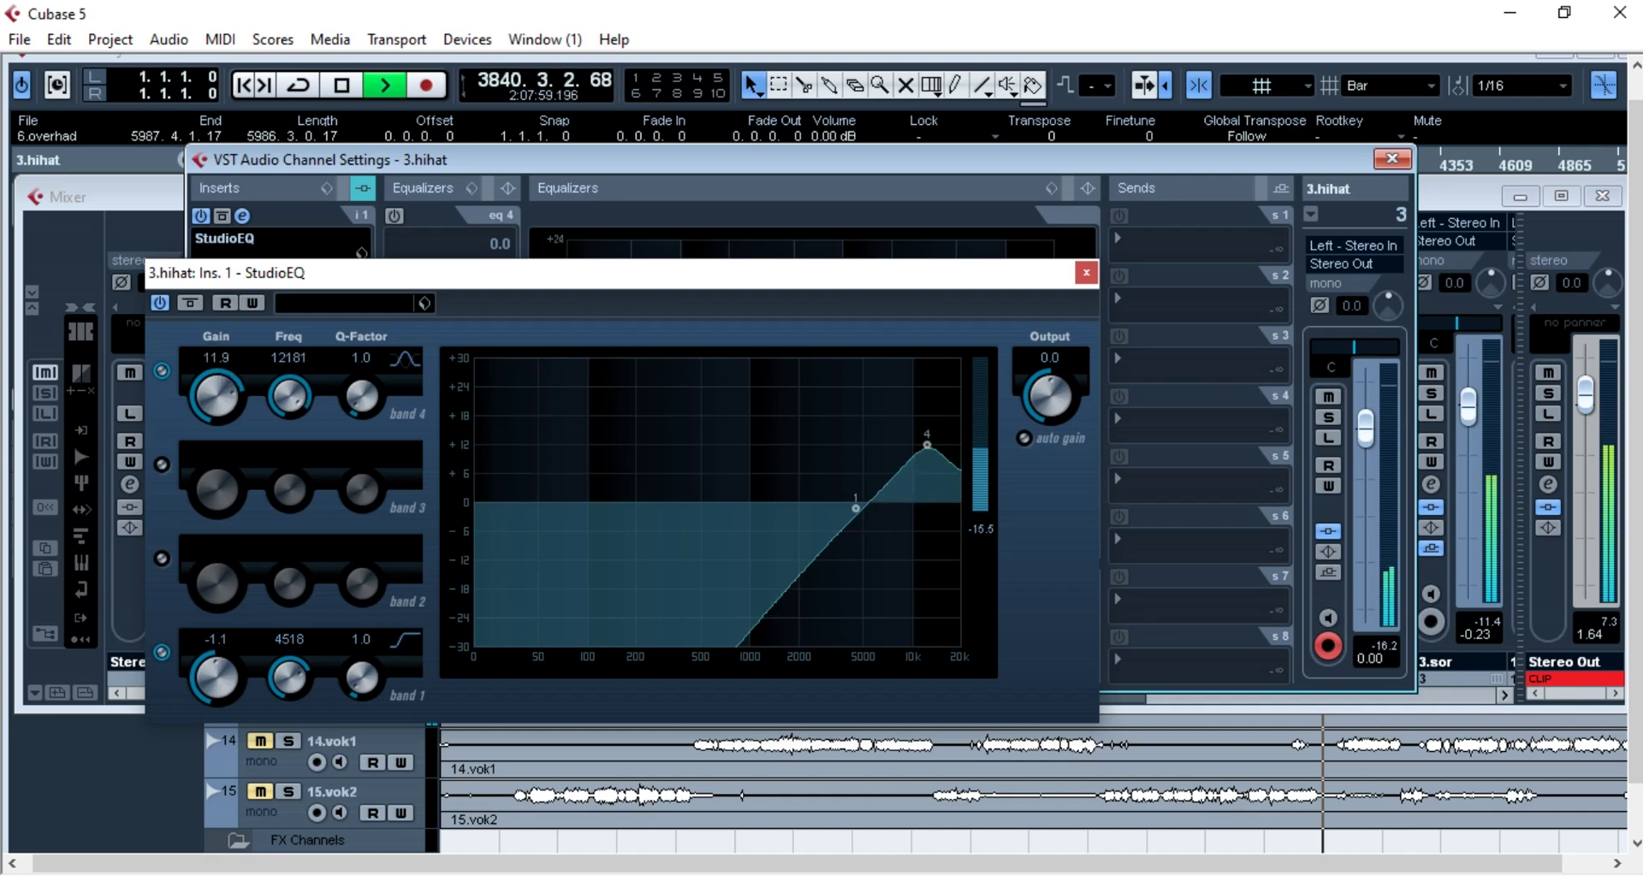
left_click_drag(856, 508, 870, 497)
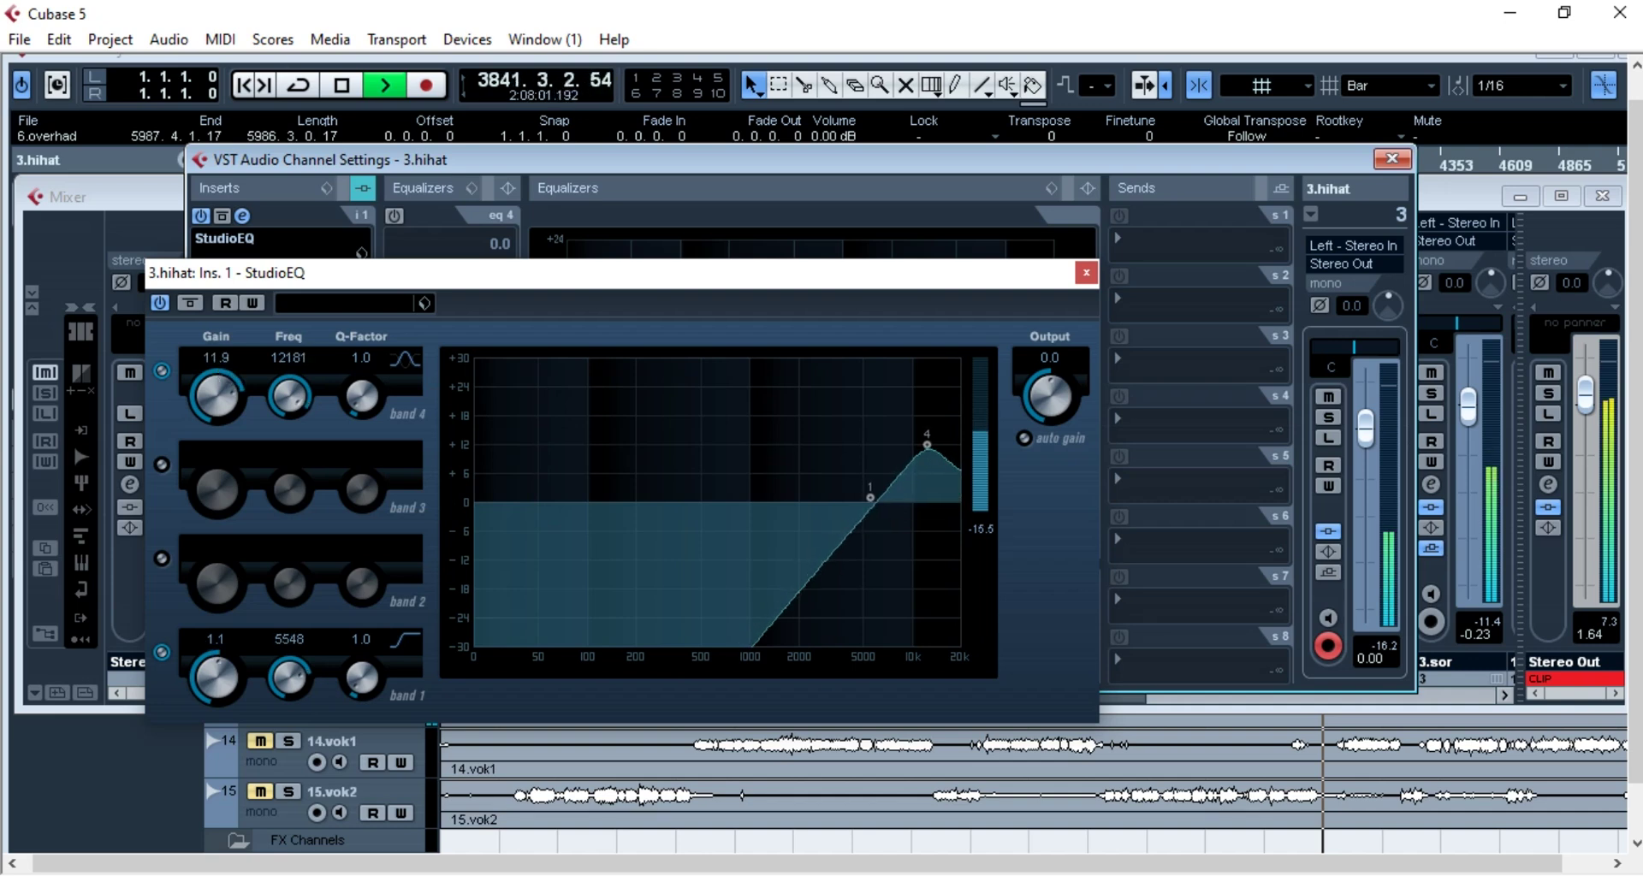
- Enable band 3 at about 3.1 dB, 16290 Hz; set band 4 to 10.9 dB, 14452 Hz, Q 1.5, and band 1 to 5940 Hz
left_click(161, 465)
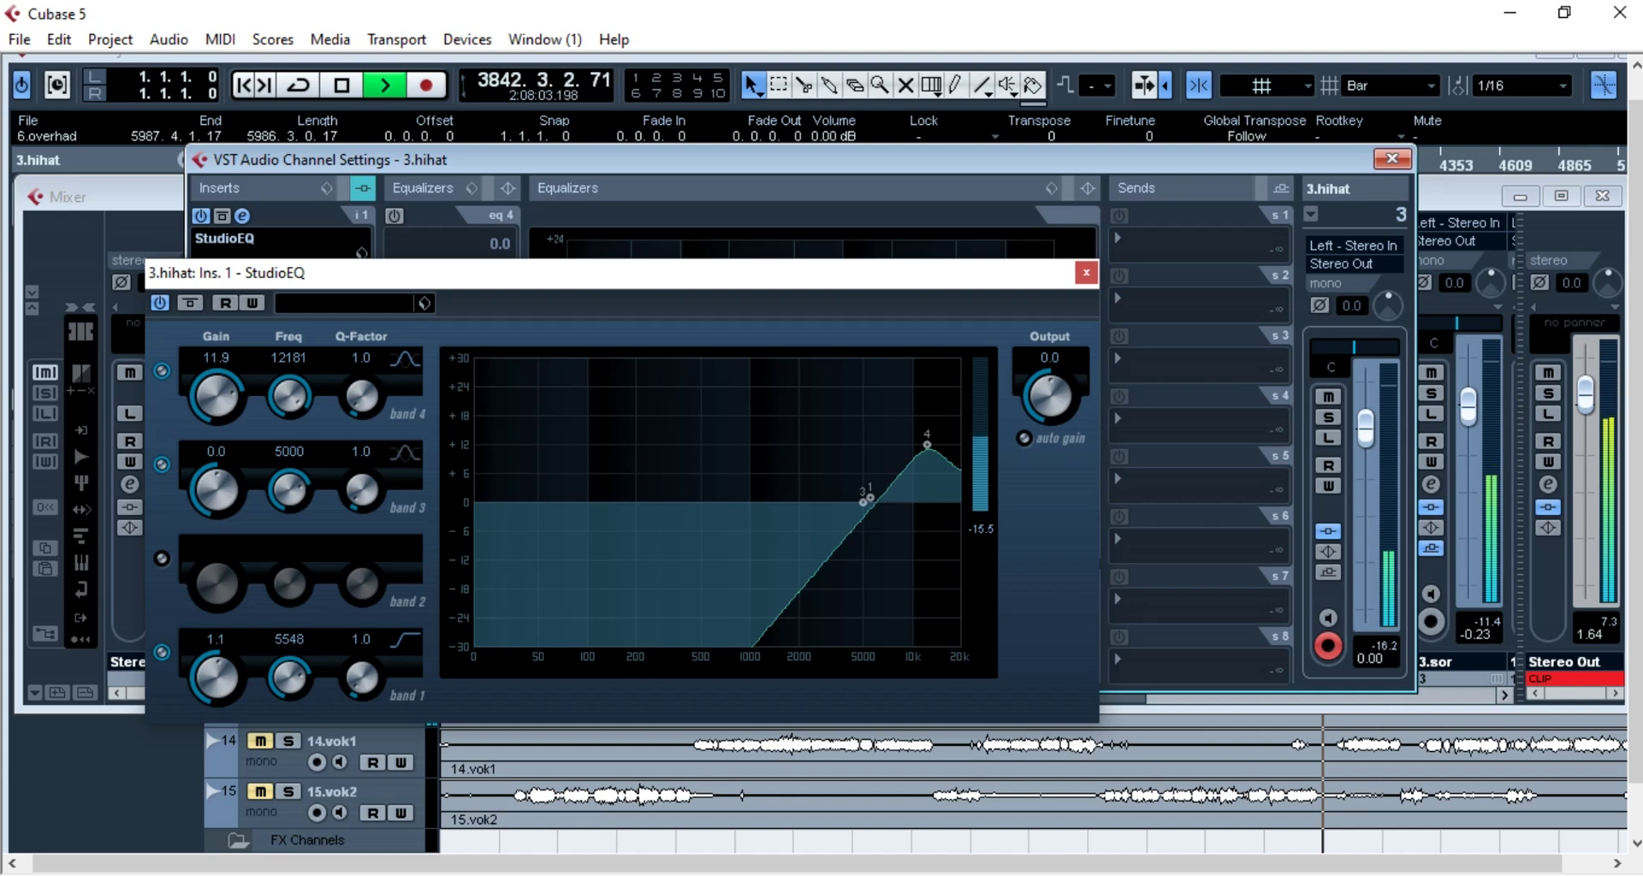
left_click_drag(870, 499, 939, 450)
left_click_drag(843, 500, 877, 505)
left_click_drag(362, 396, 362, 388)
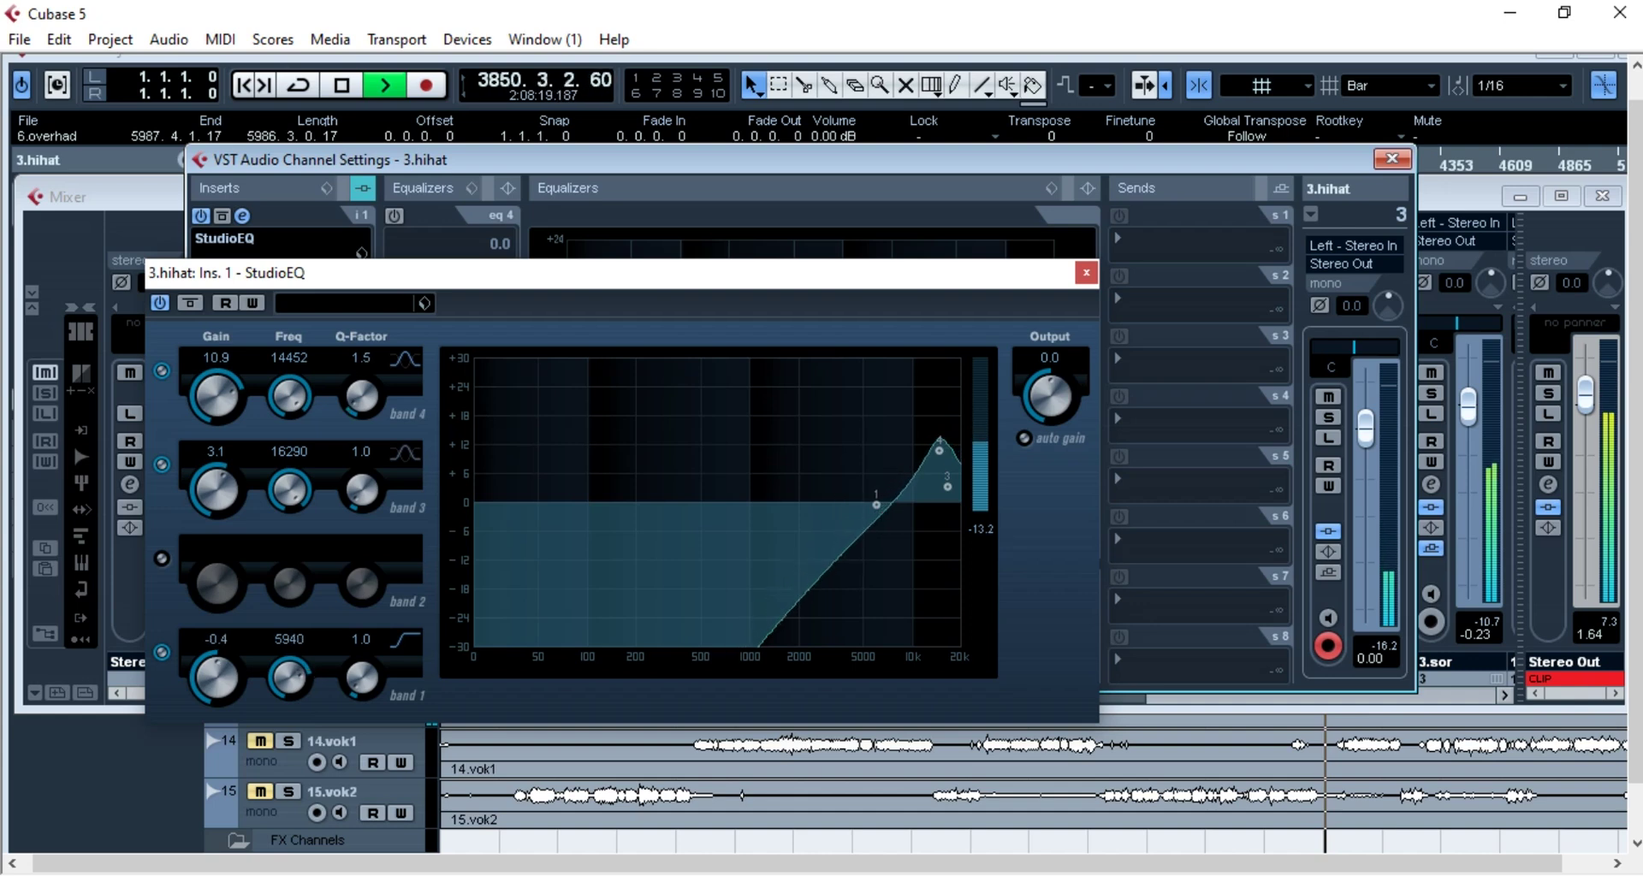
left_click(1086, 272)
- Add a send from the 3.hihat channel to FX 2-Reverb B at -18.28 and pan the channel to L48
left_click(1189, 240)
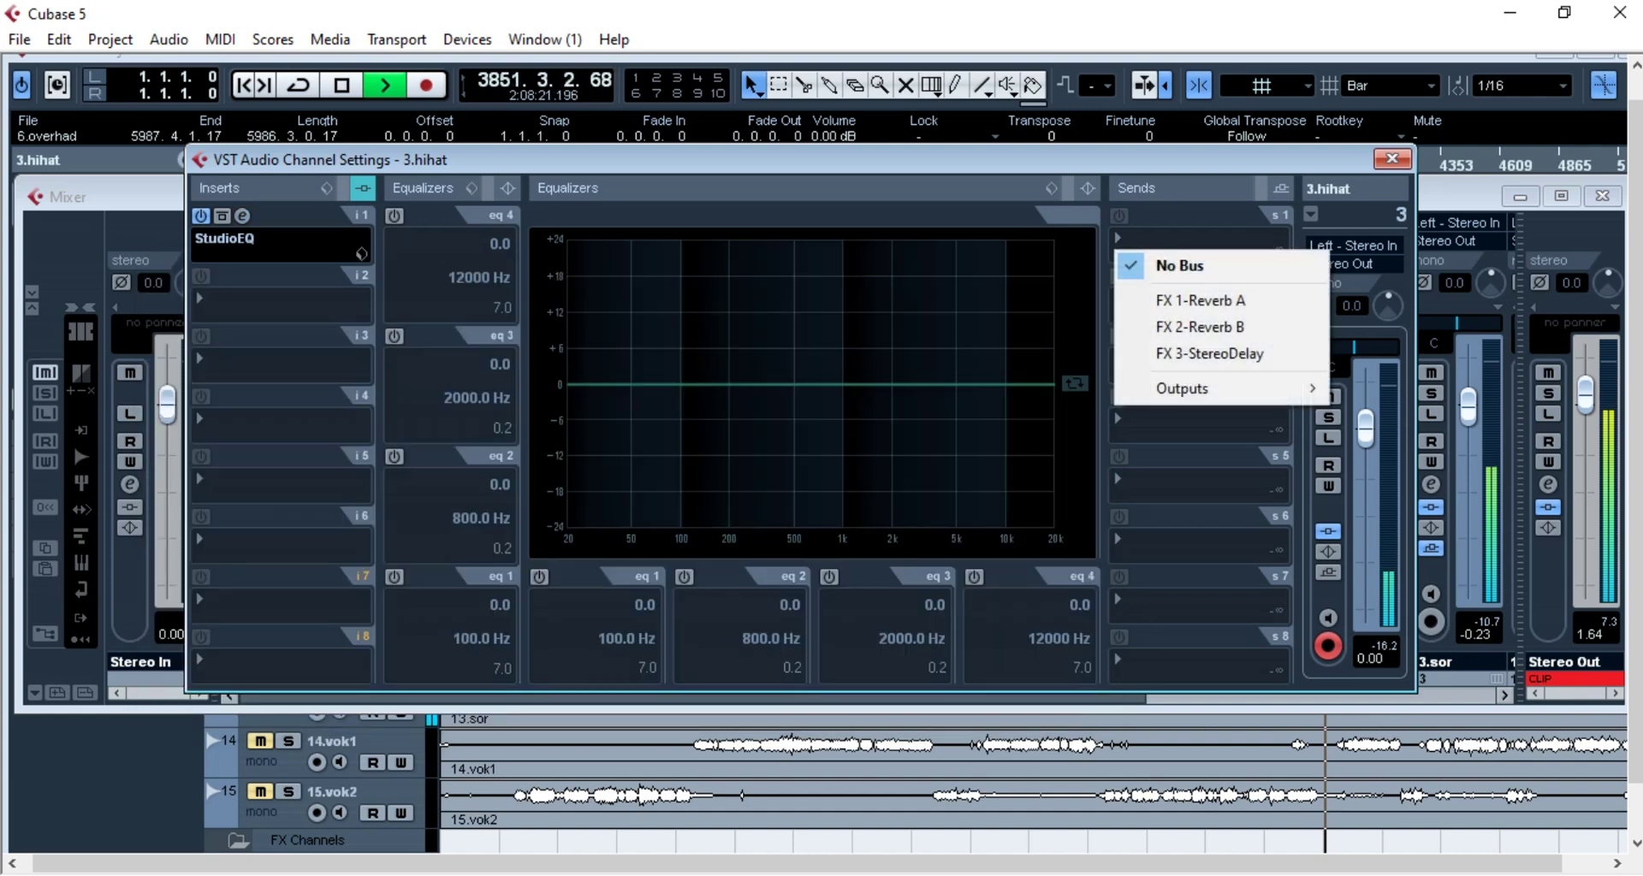
left_click(1181, 325)
left_click_drag(1113, 260, 1149, 259)
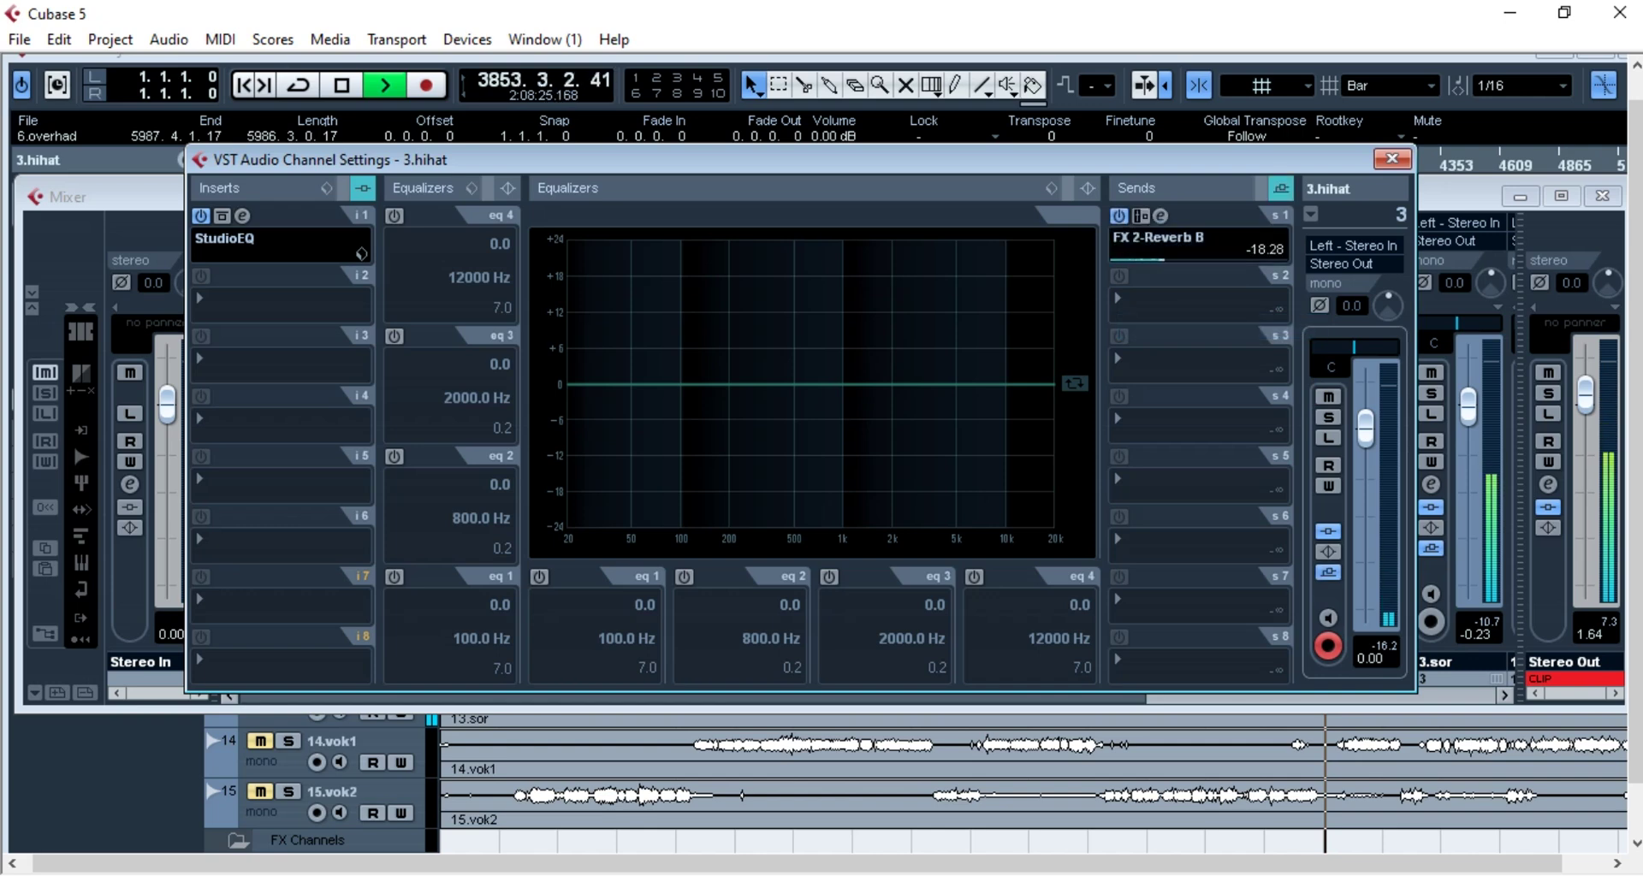
left_click_drag(1354, 347, 1339, 347)
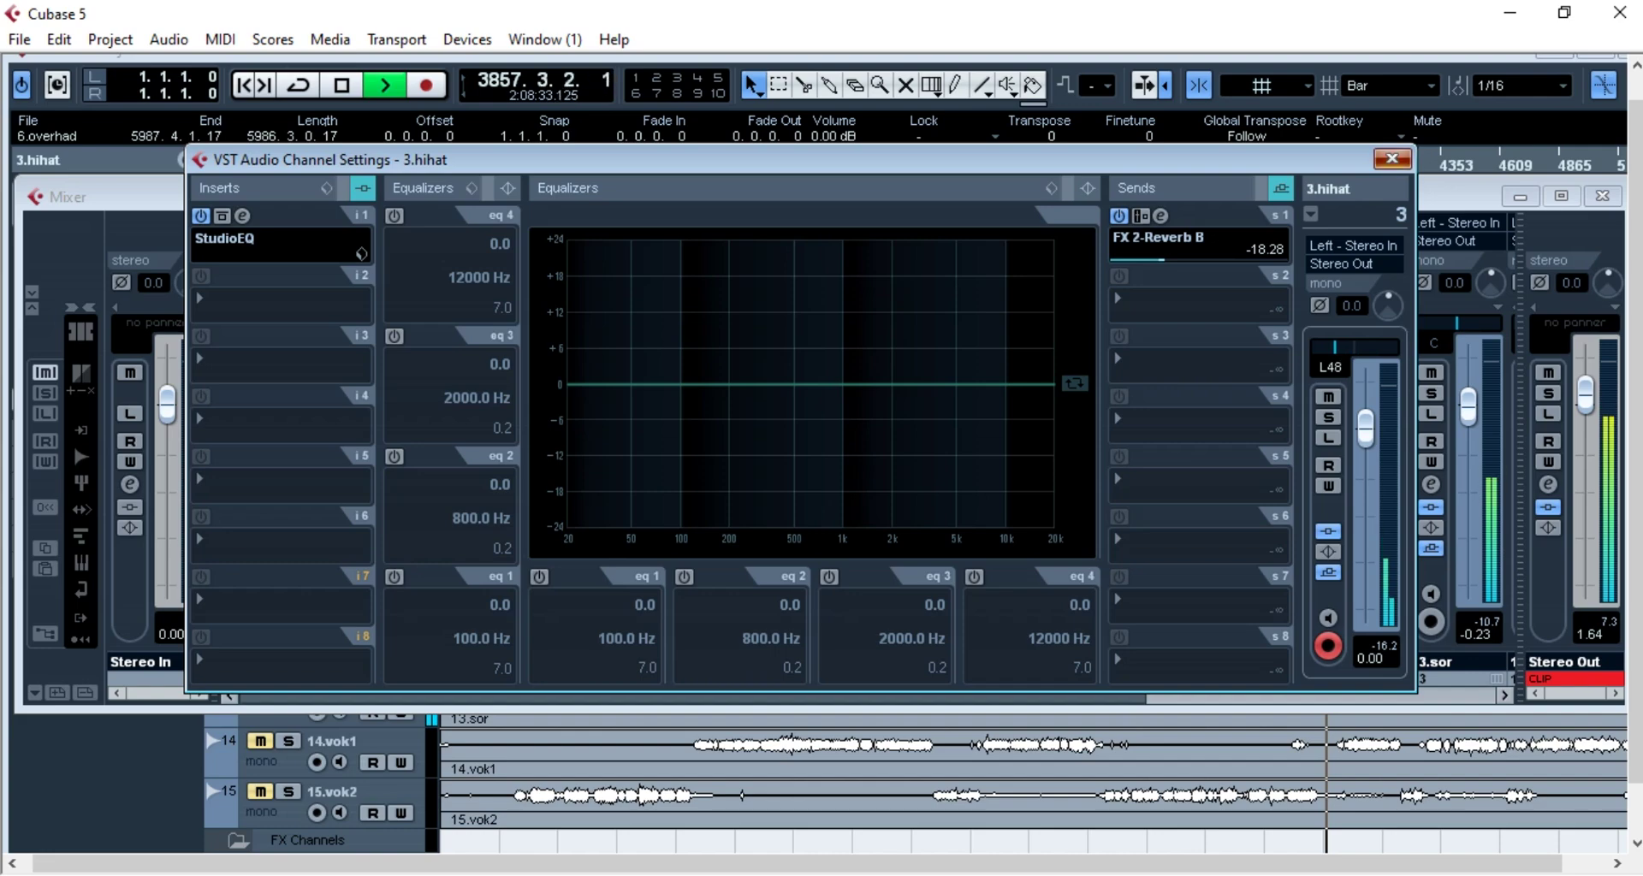
left_click(1392, 159)
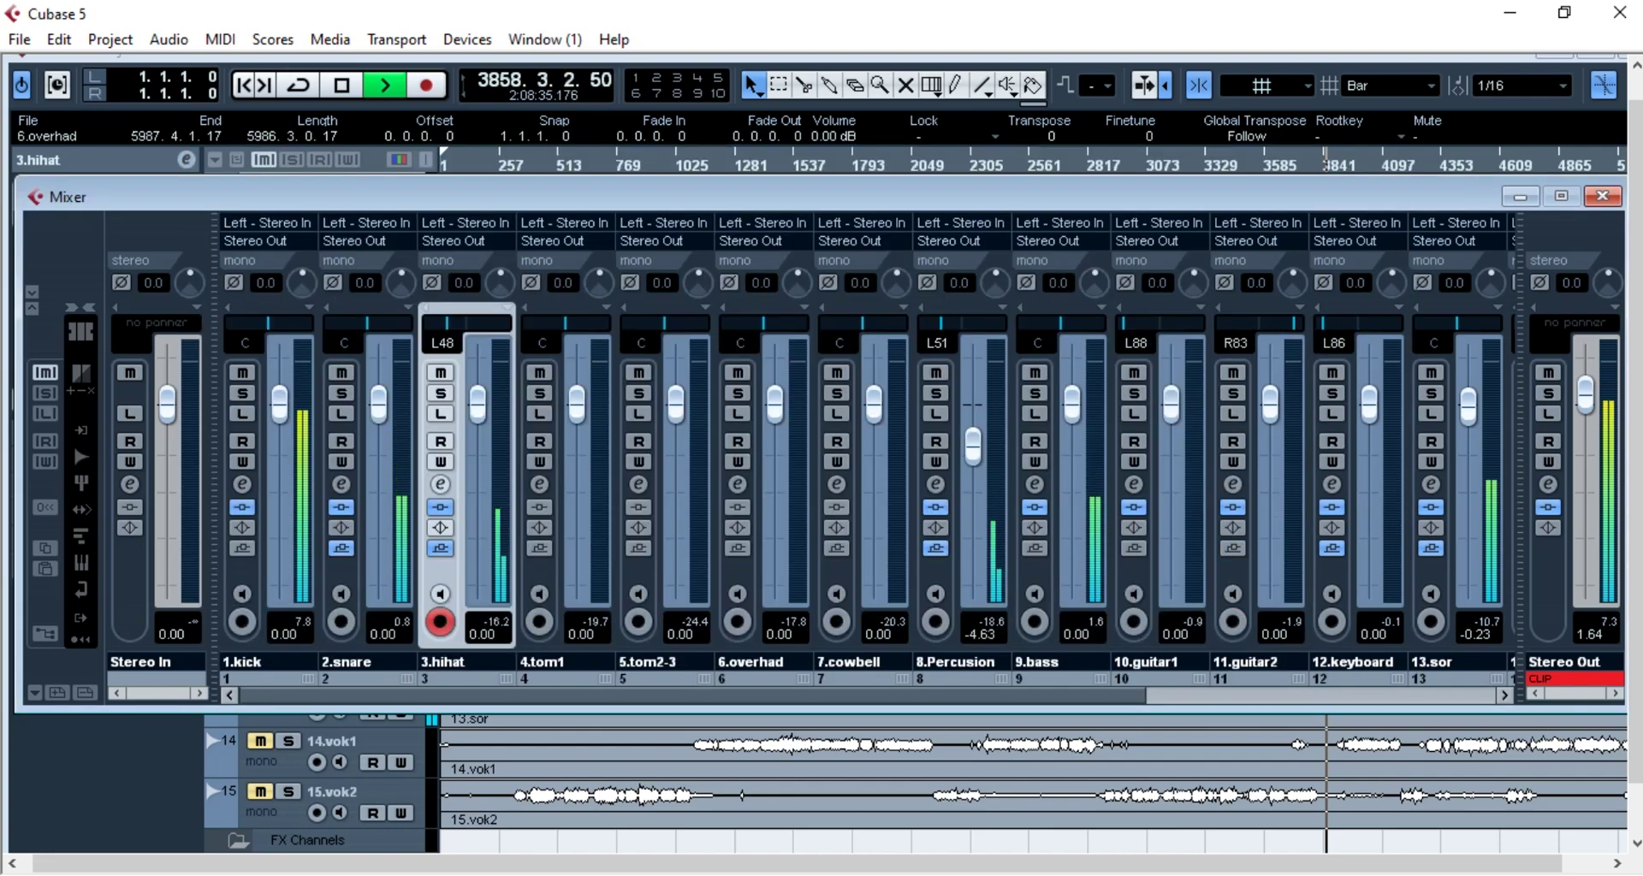
- Compare the hi-hat sound with StudioEQ band 3 switched off and on again
left_click(441, 484)
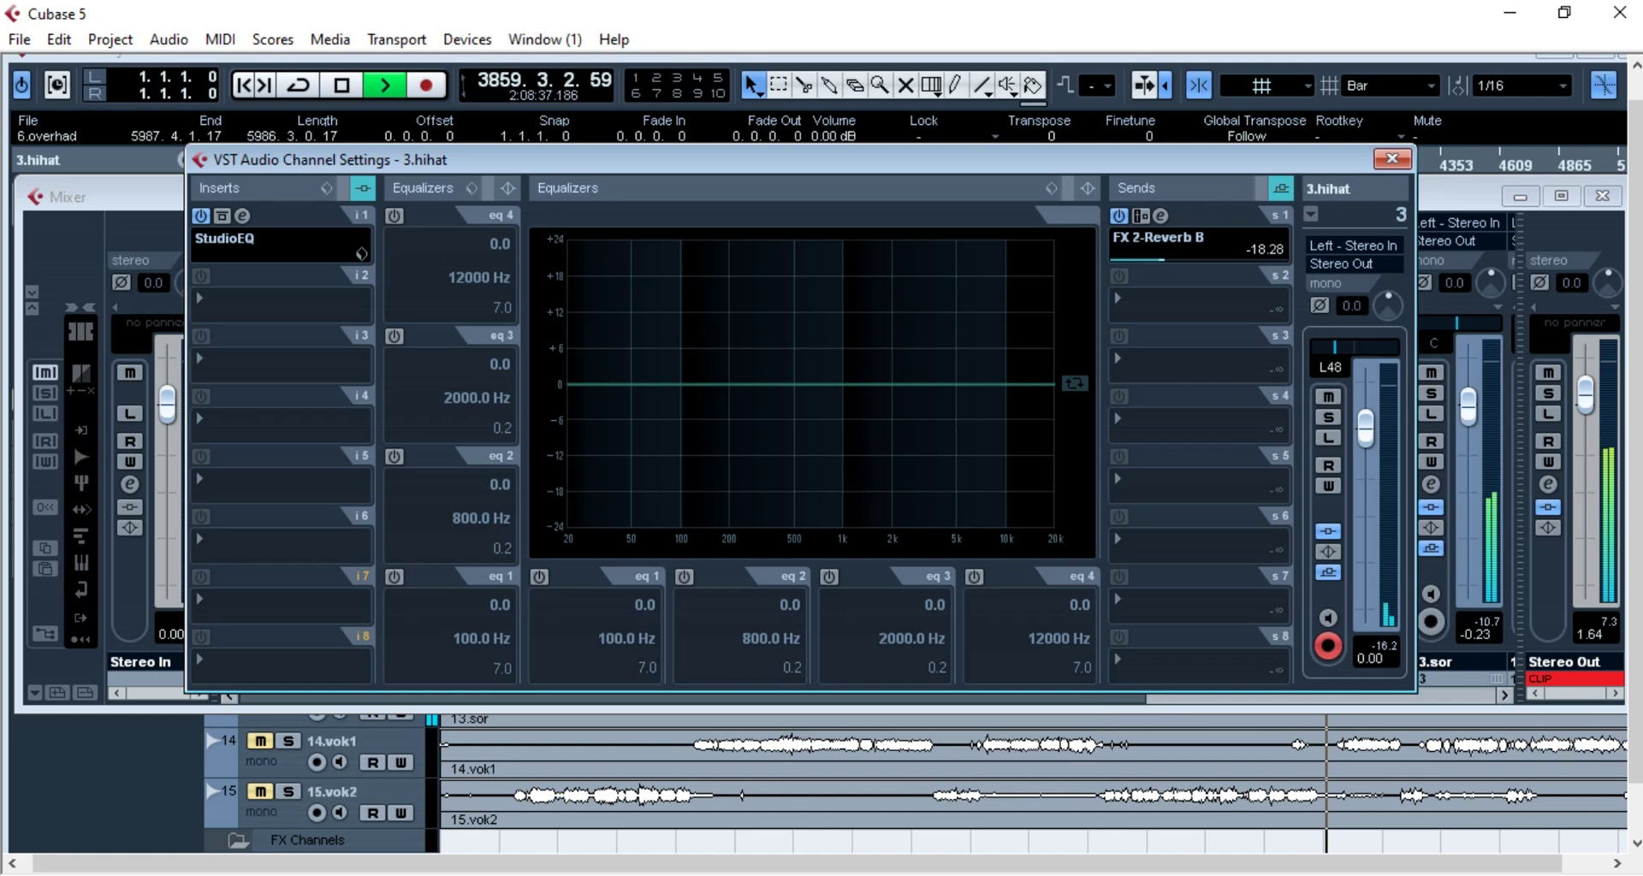
left_click(243, 216)
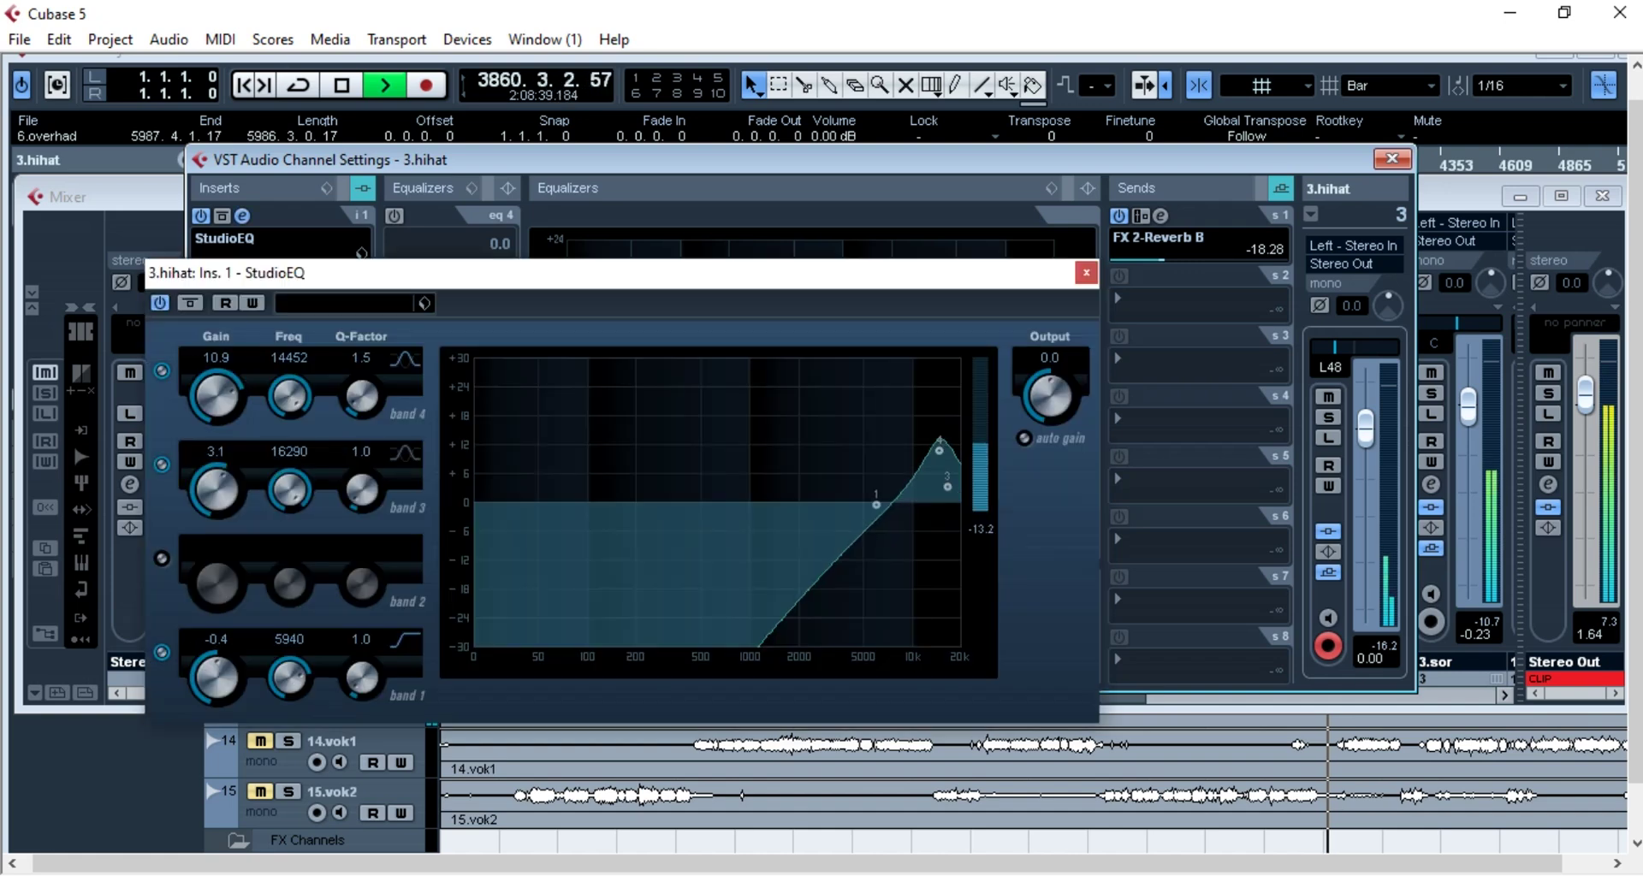
left_click(161, 465)
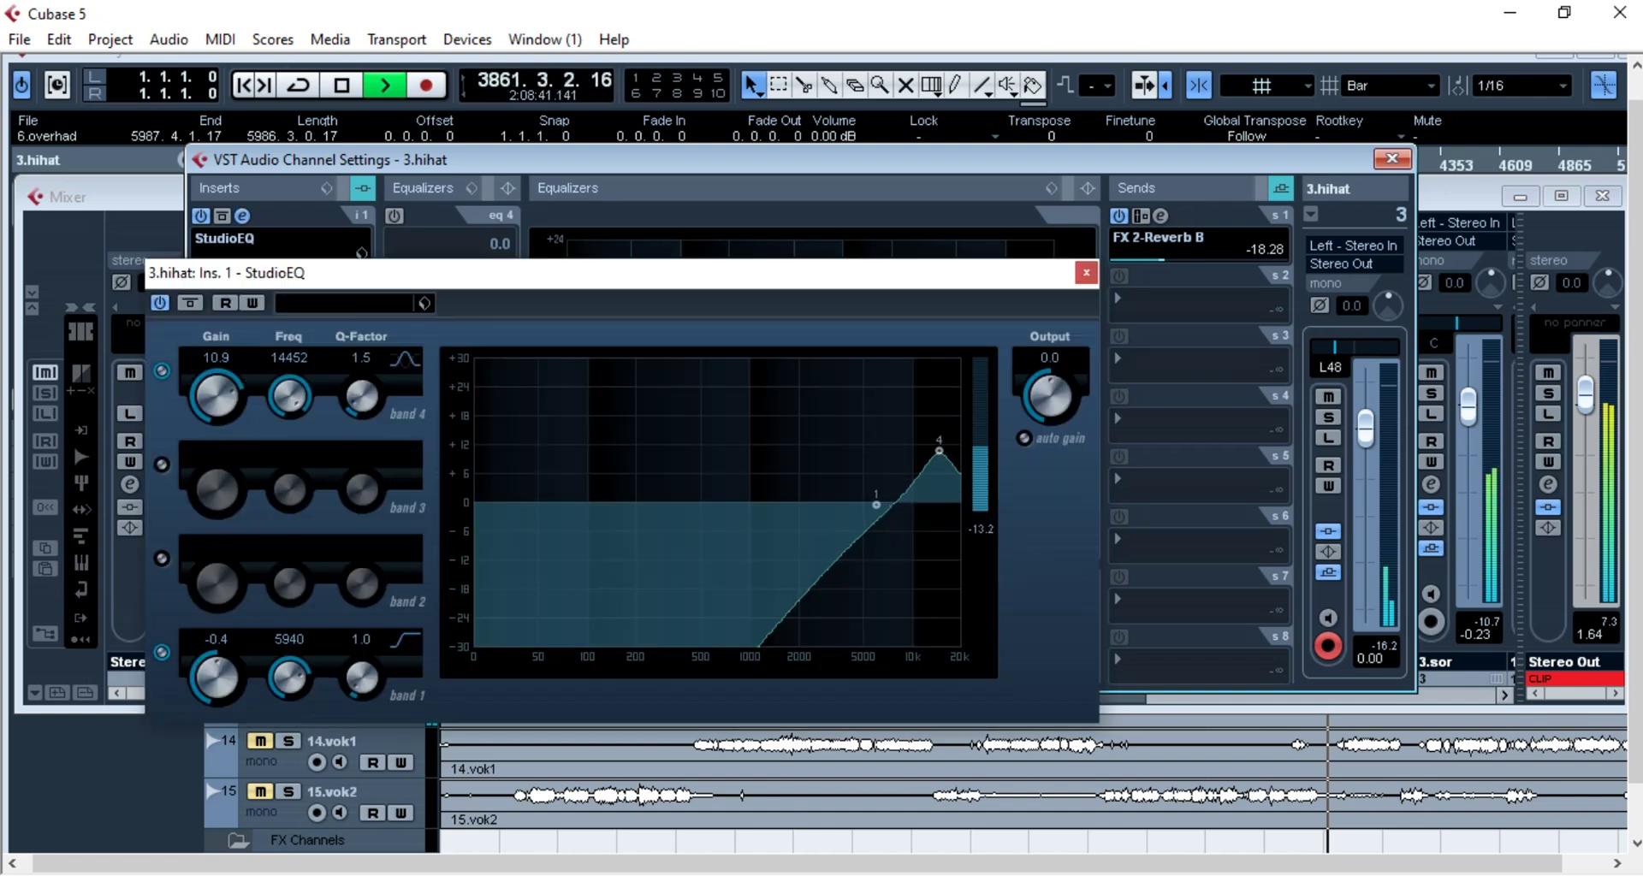
left_click(161, 464)
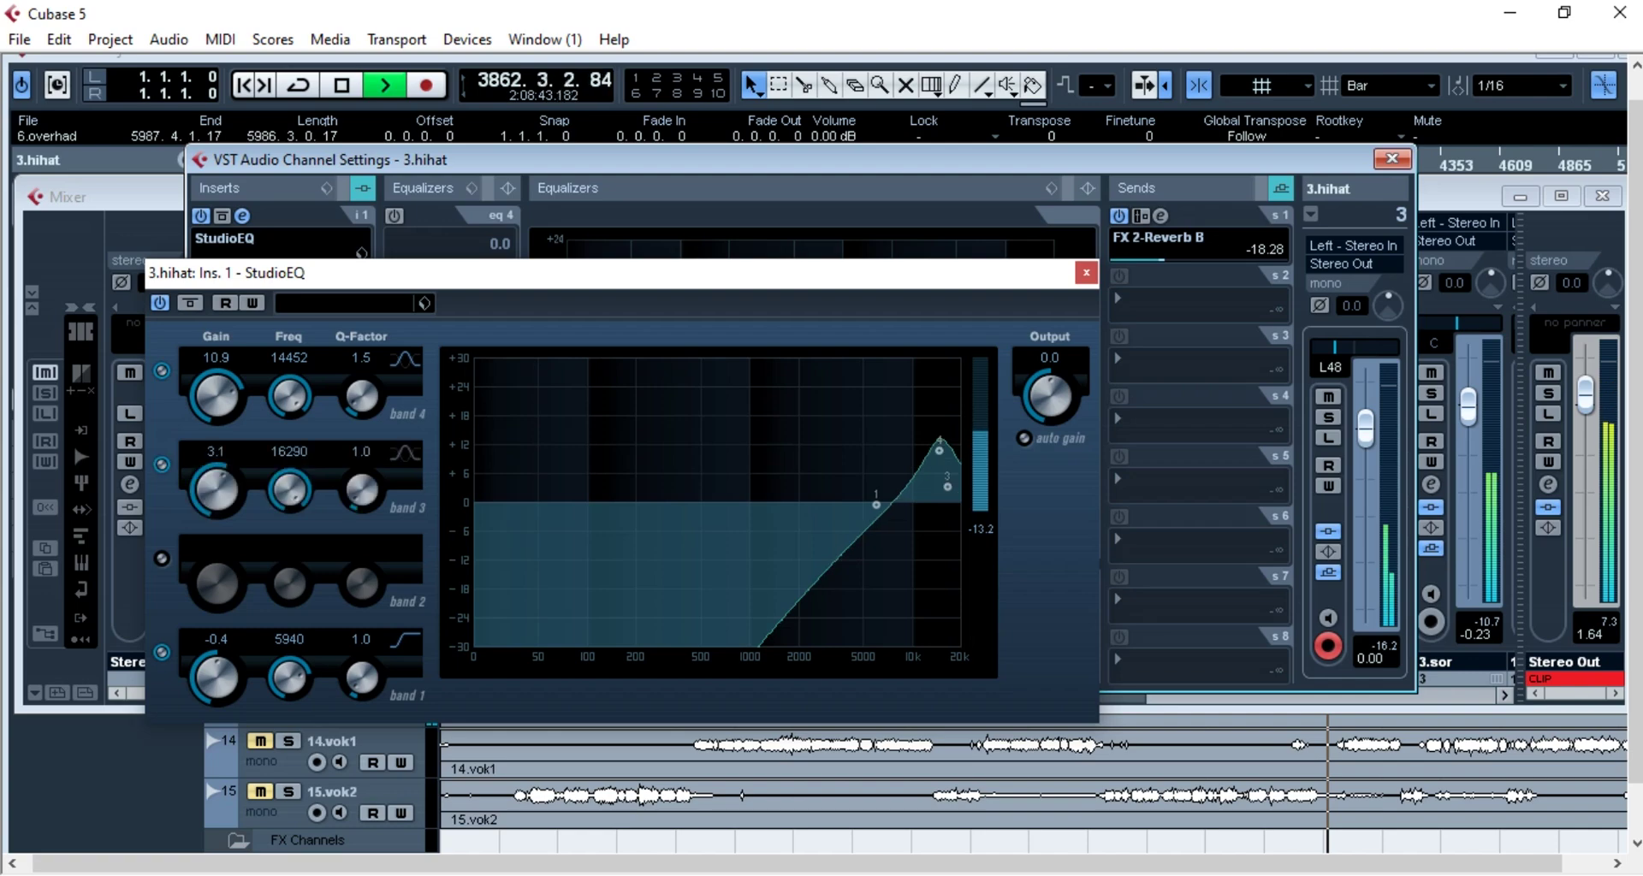
left_click(1086, 272)
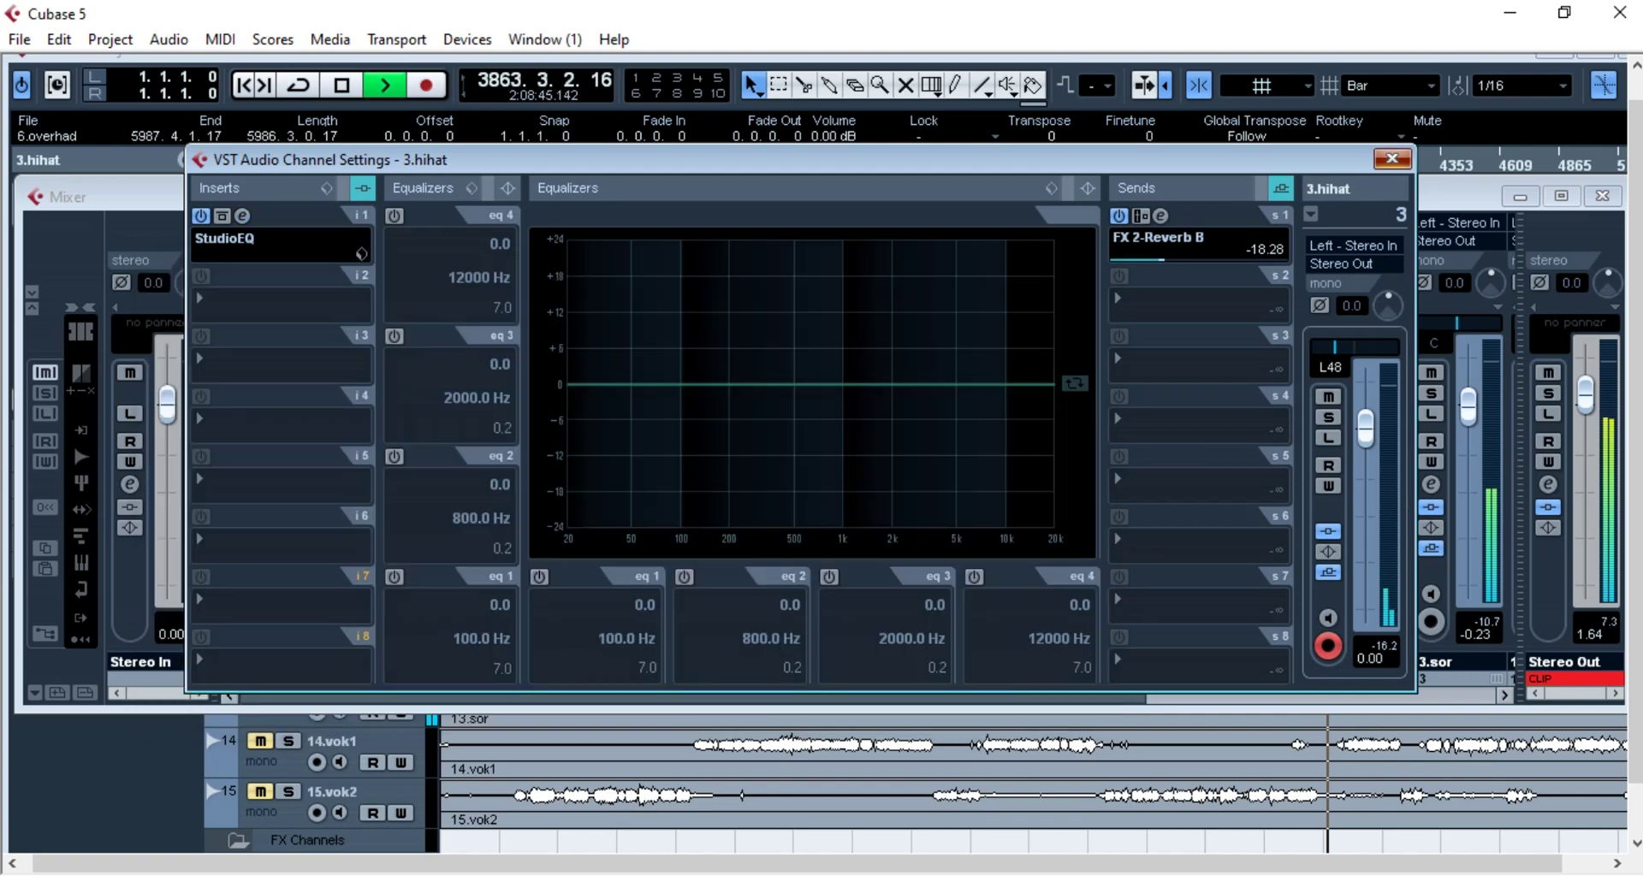
left_click(1393, 159)
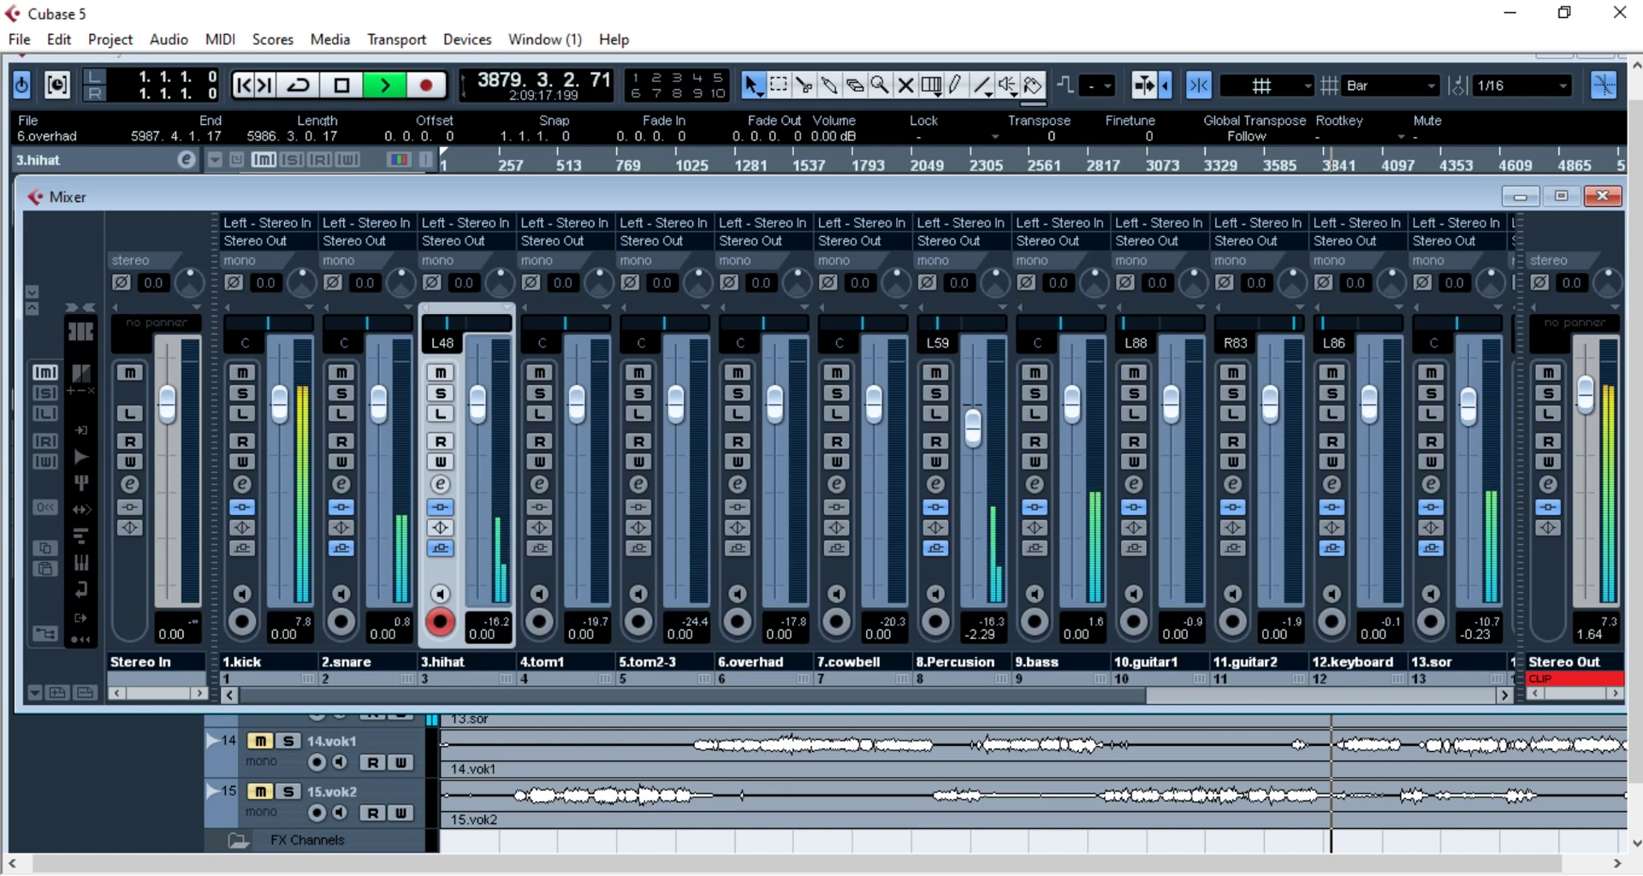
- Raise the Stereo Out level to 2.30 and lower the 9.bass fader to -2.02
left_click_drag(693, 696, 971, 696)
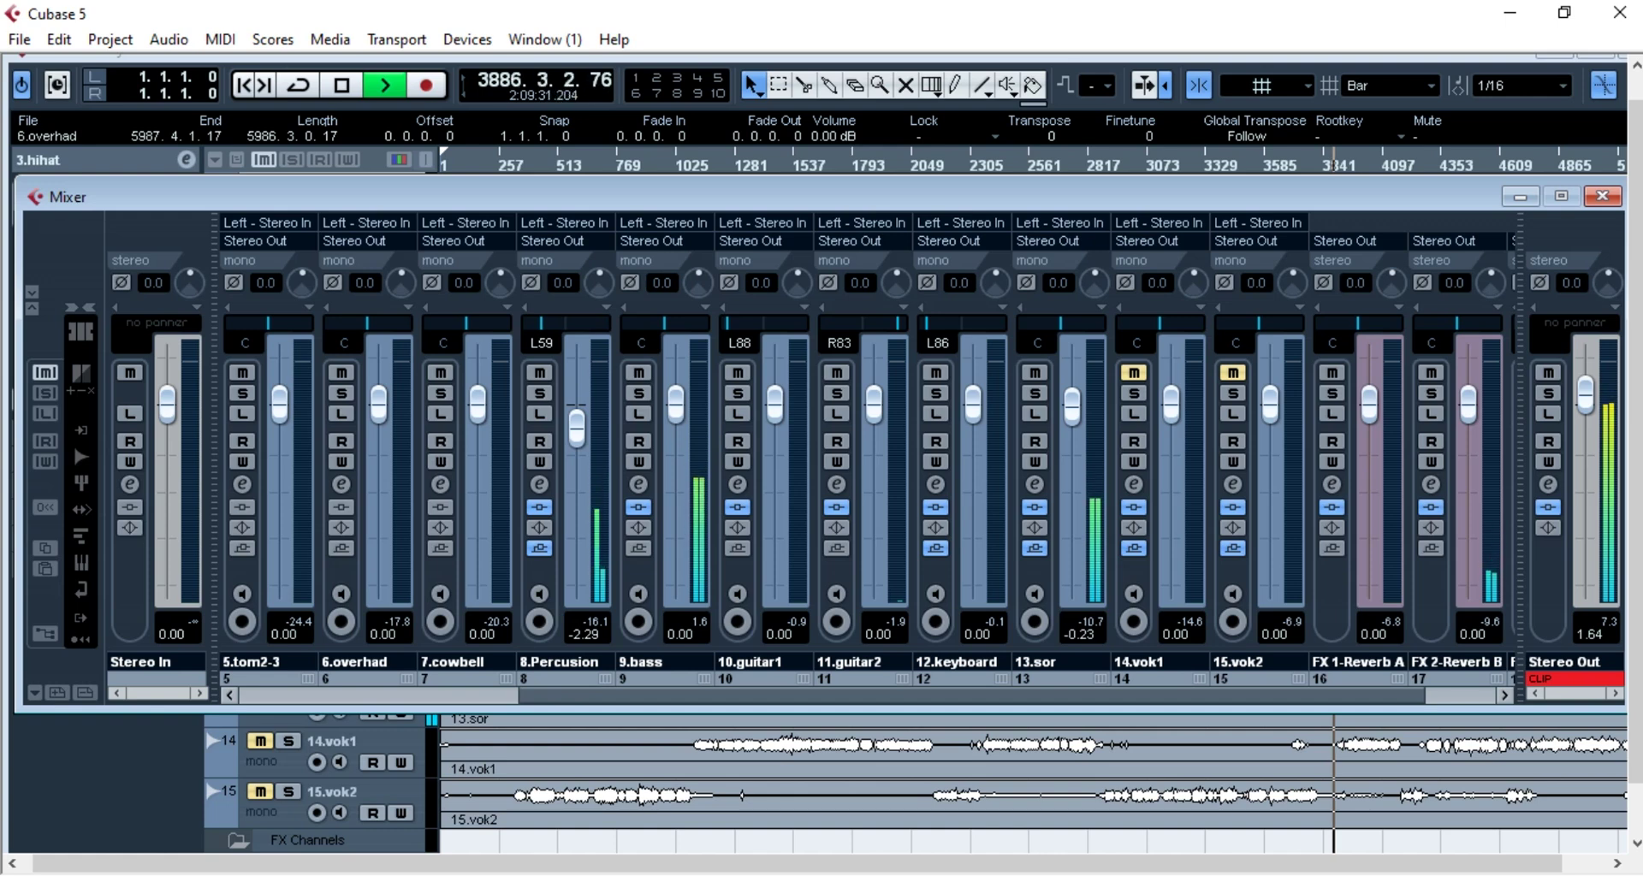
scroll(869, 437, "right", 1)
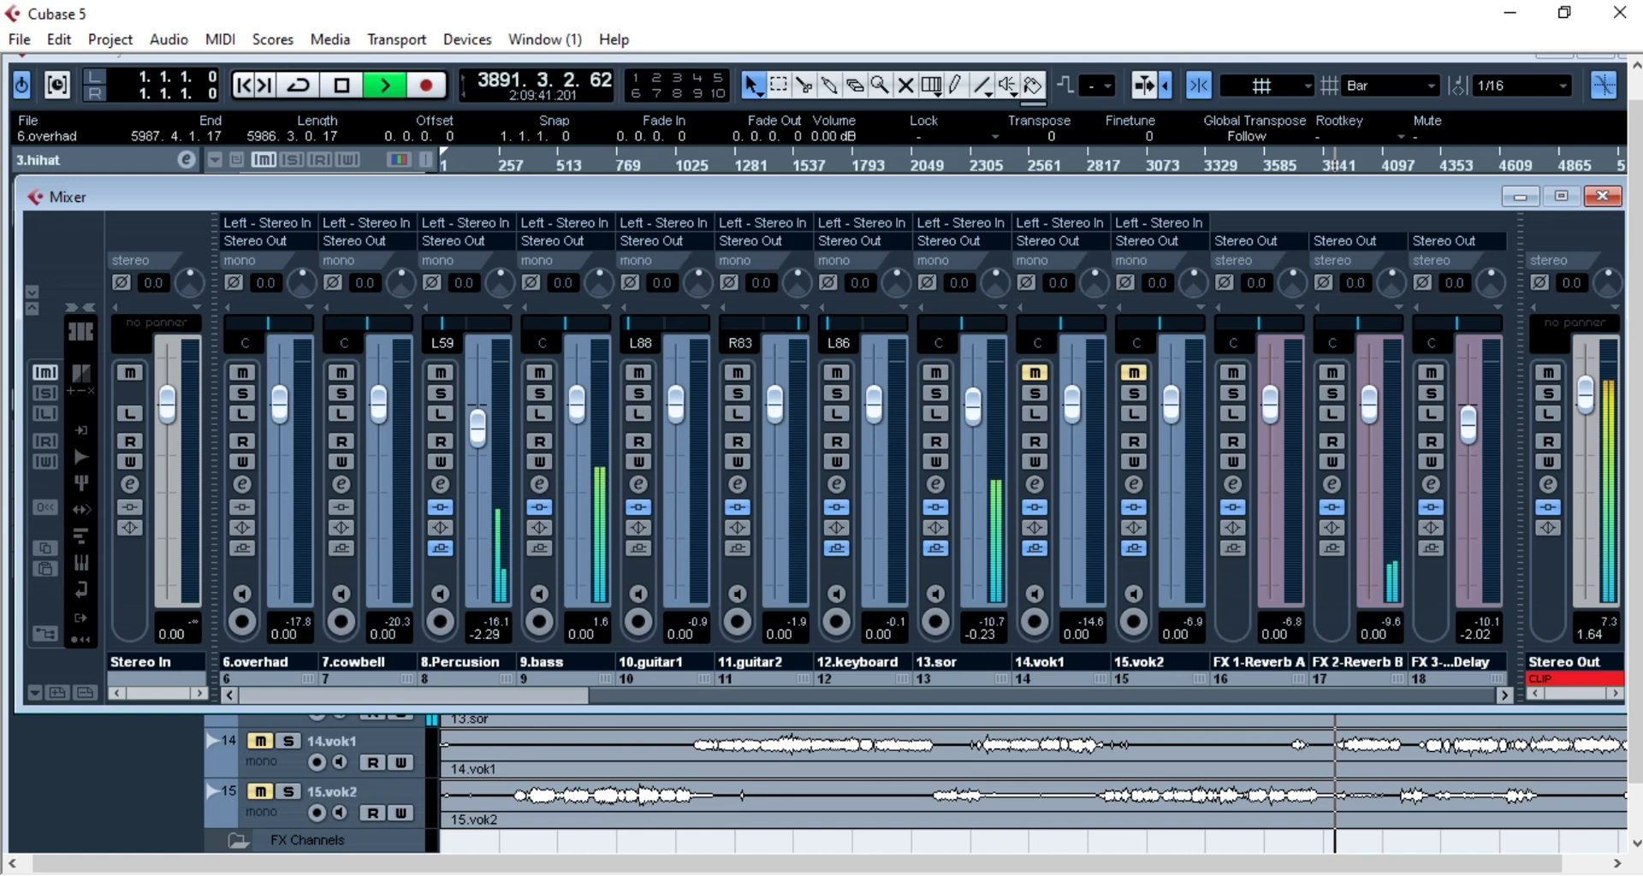
left_click_drag(1586, 395, 1585, 388)
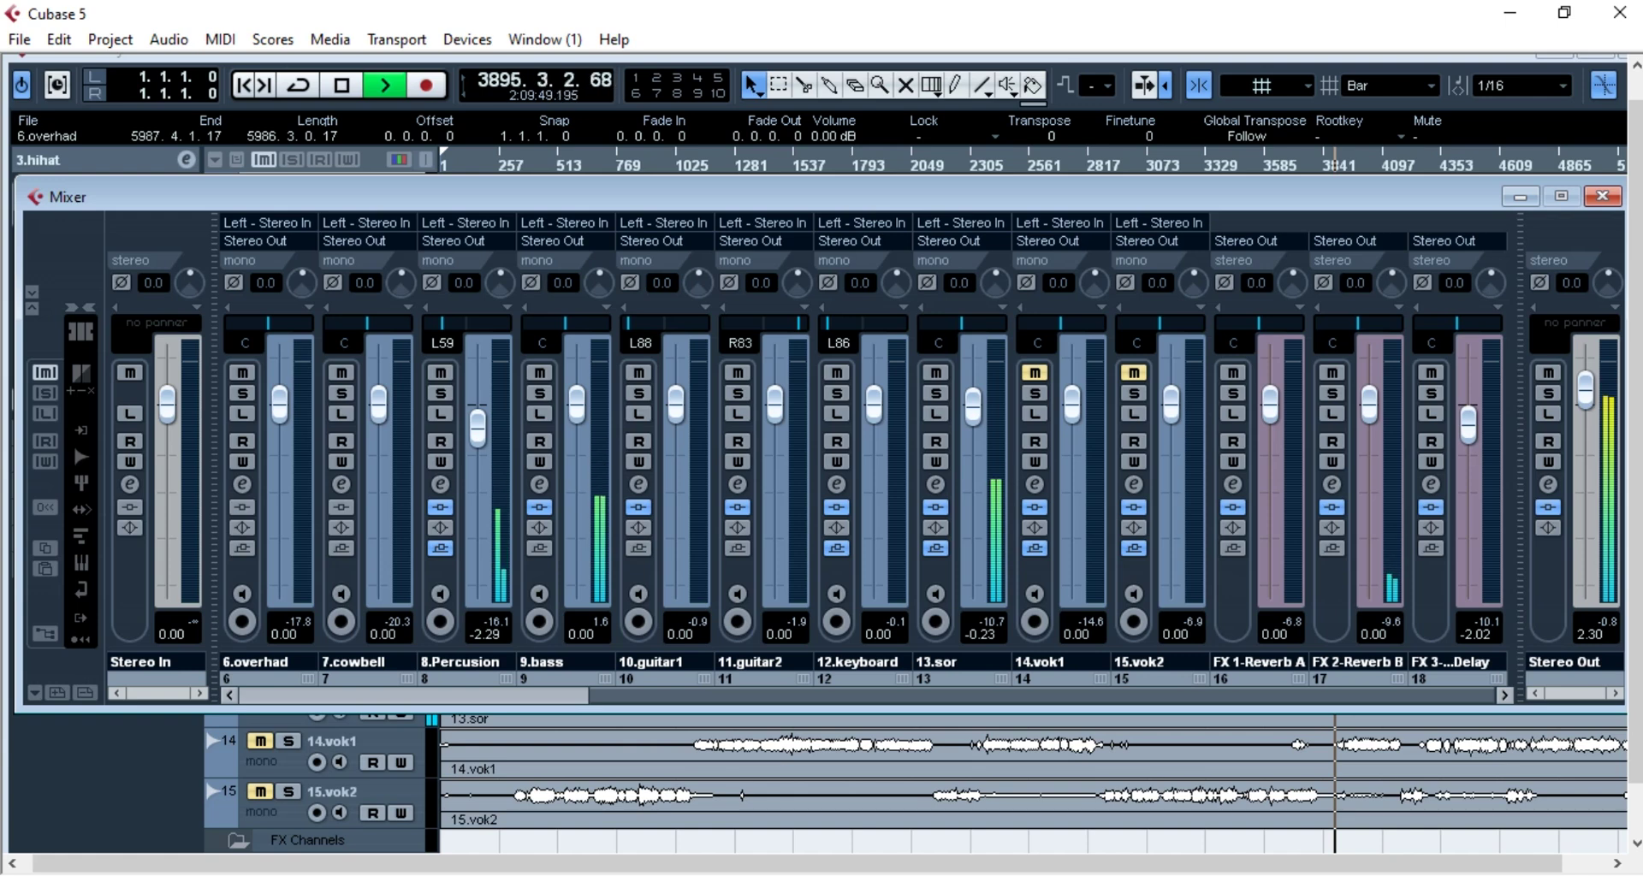
left_click_drag(577, 399, 577, 422)
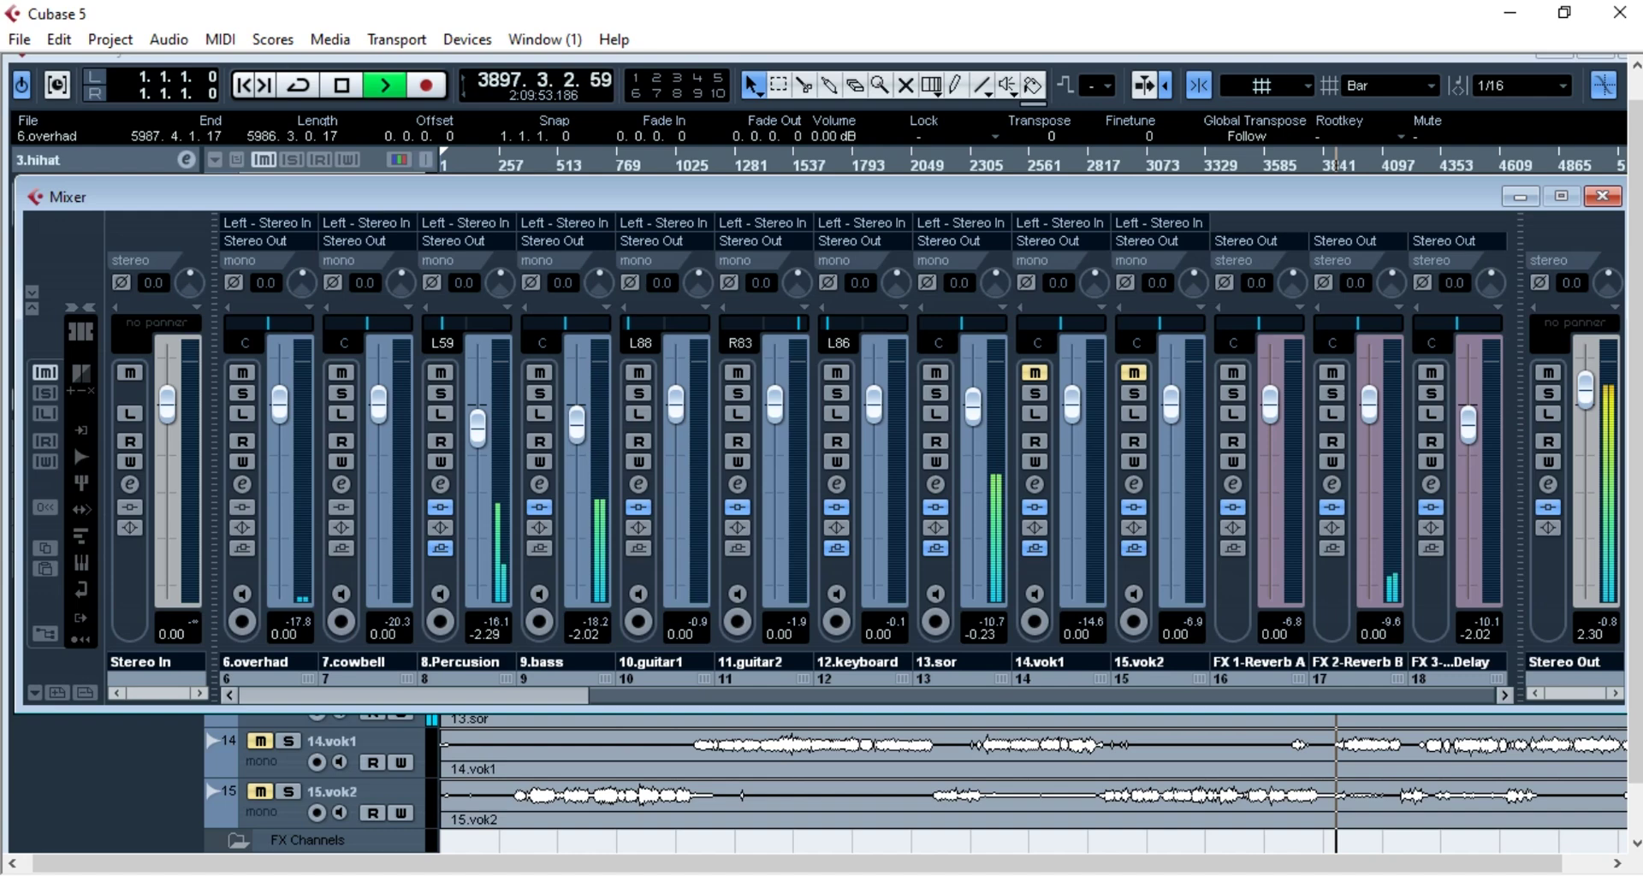
- Unmute the 15.vok2 and 14.vok1 vocal channels in the mixer
left_click(411, 696)
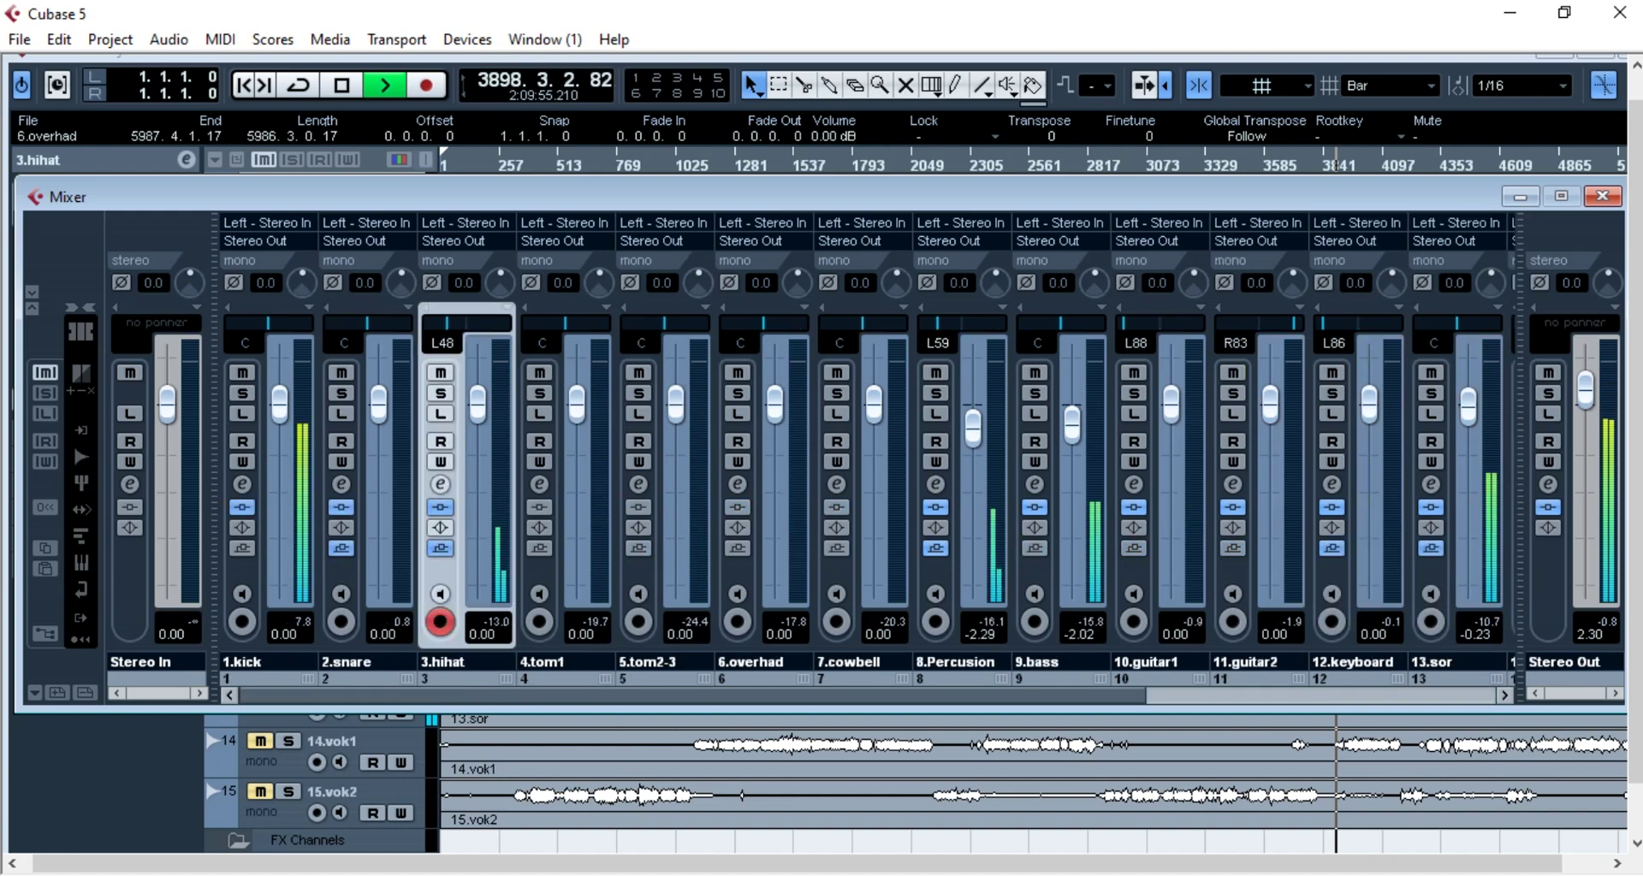
scroll(856, 445, "right", 5)
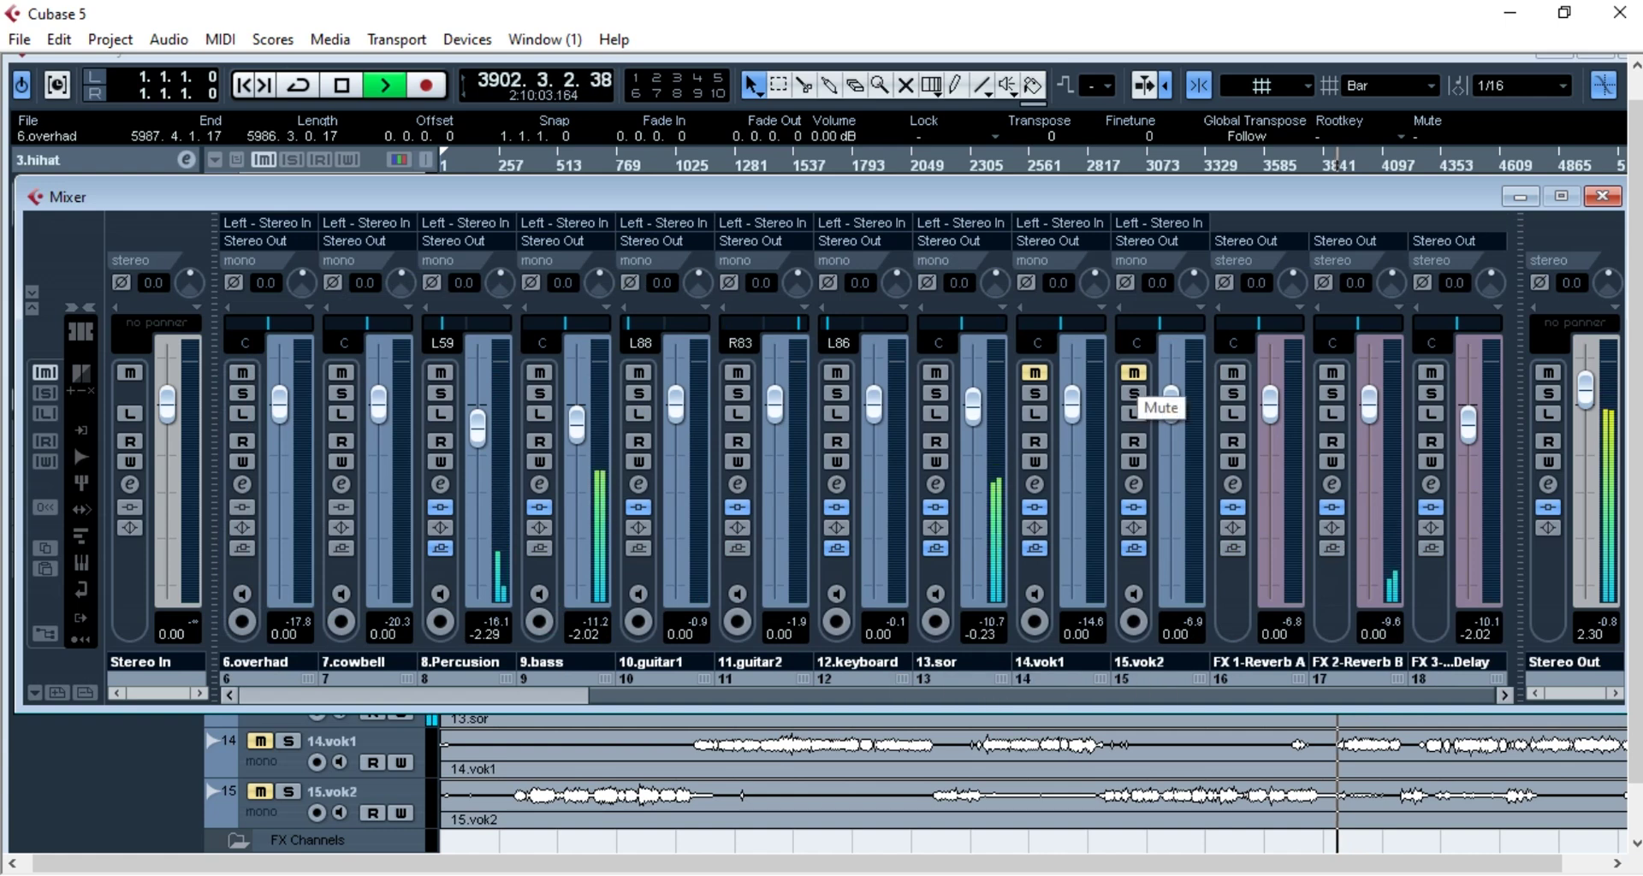
left_click(1134, 372)
left_click(1035, 373)
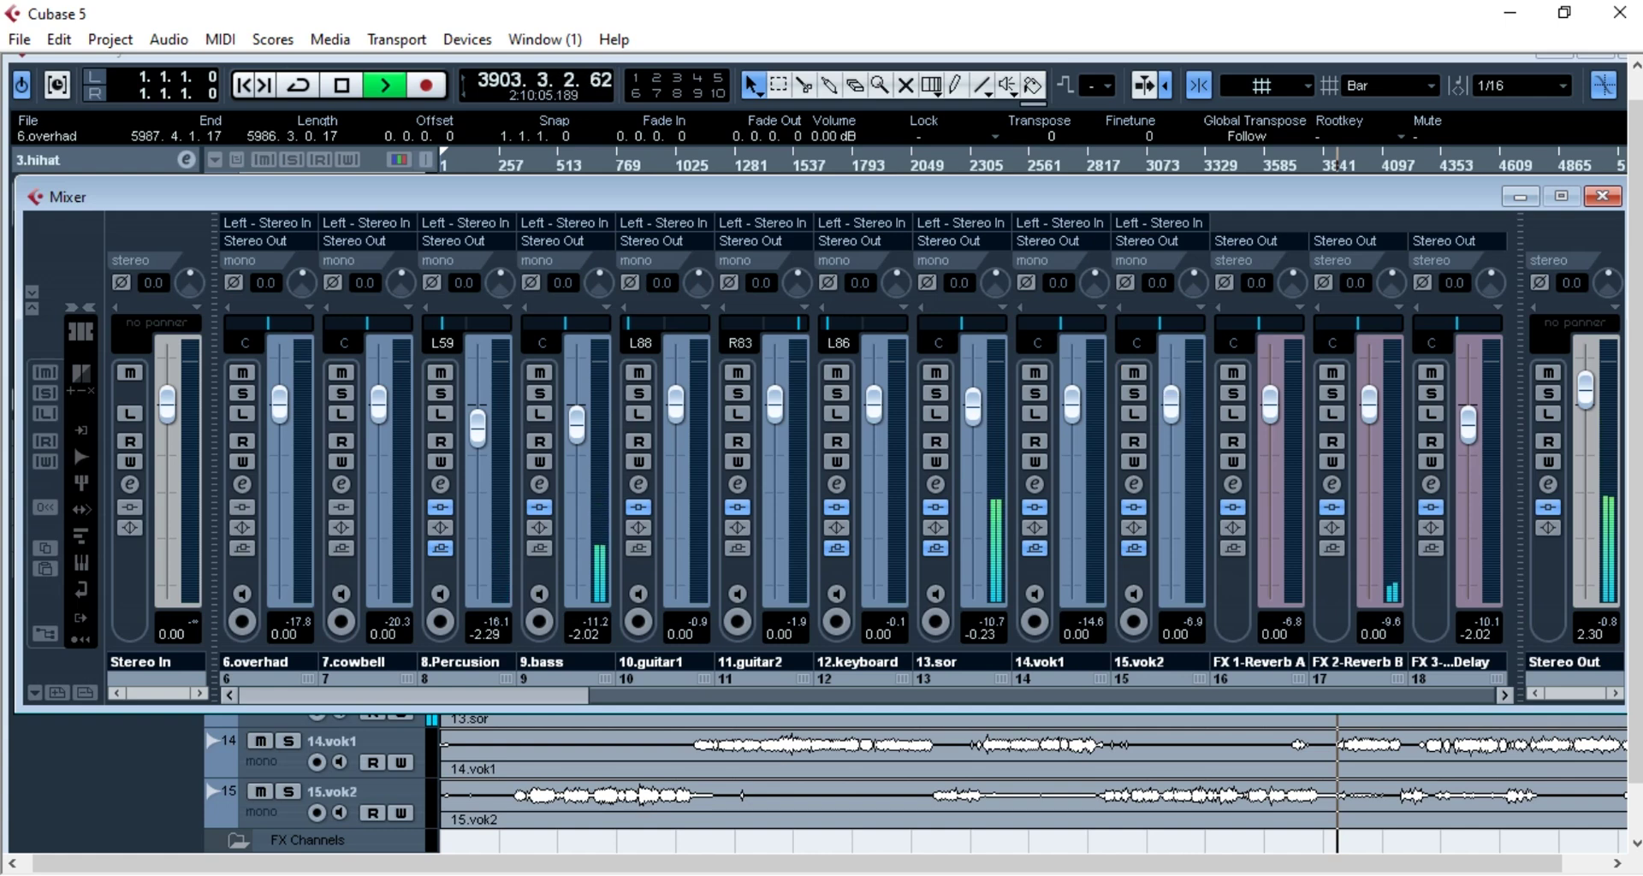